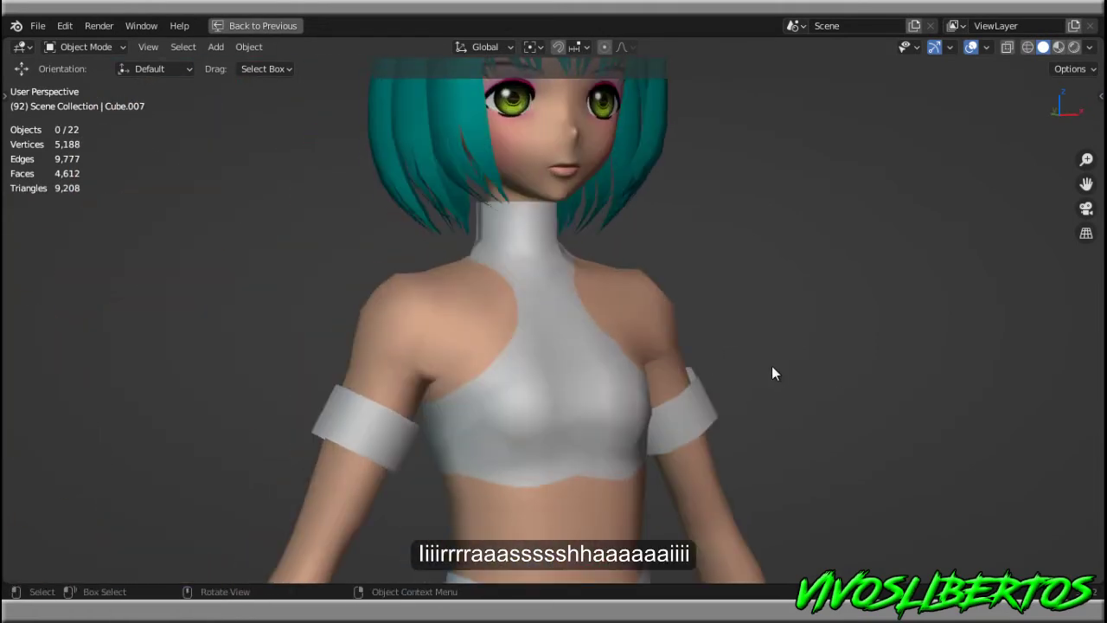
Frame the character's legs and feet and deselect the thigh bands
scroll(771, 372, "down", 2)
scroll(782, 415, "down", 2)
scroll(784, 383, "up", 5)
mouse_move(741, 415)
middle_mouse_down("shift")
mouse_move(881, 415)
mouse_move(916, 439)
mouse_move(662, 389)
mouse_move(459, 378)
middle_mouse_up("shift")
key("Tab")
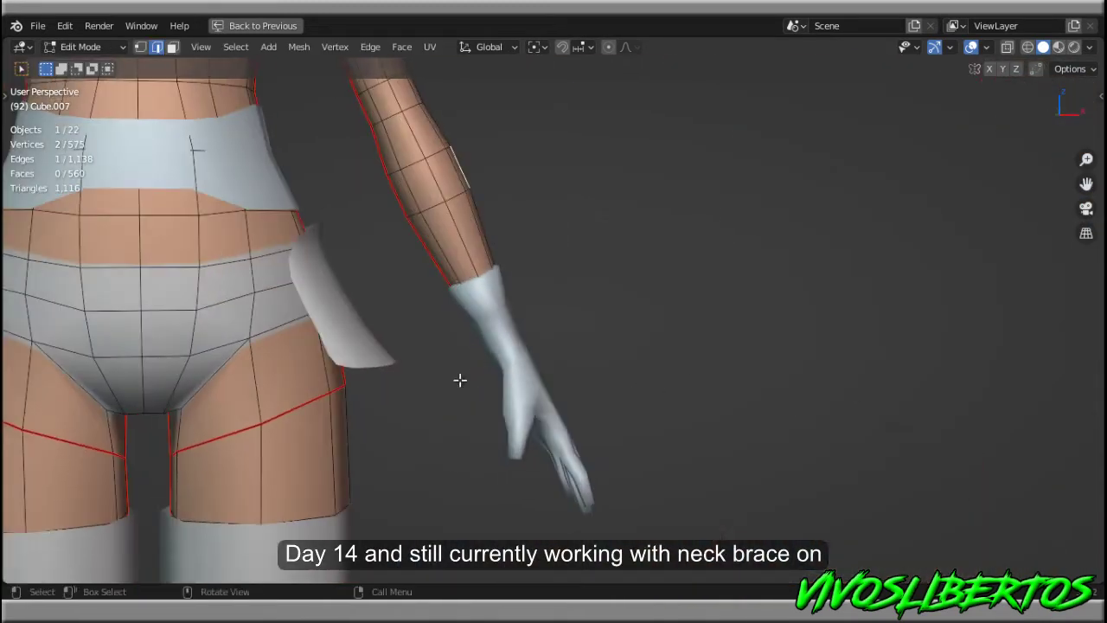
scroll(524, 373, "down", 2)
key("Tab")
scroll(670, 406, "down", 6)
scroll(619, 318, "up", 4)
scroll(519, 389, "down", 3)
scroll(662, 387, "up", 4)
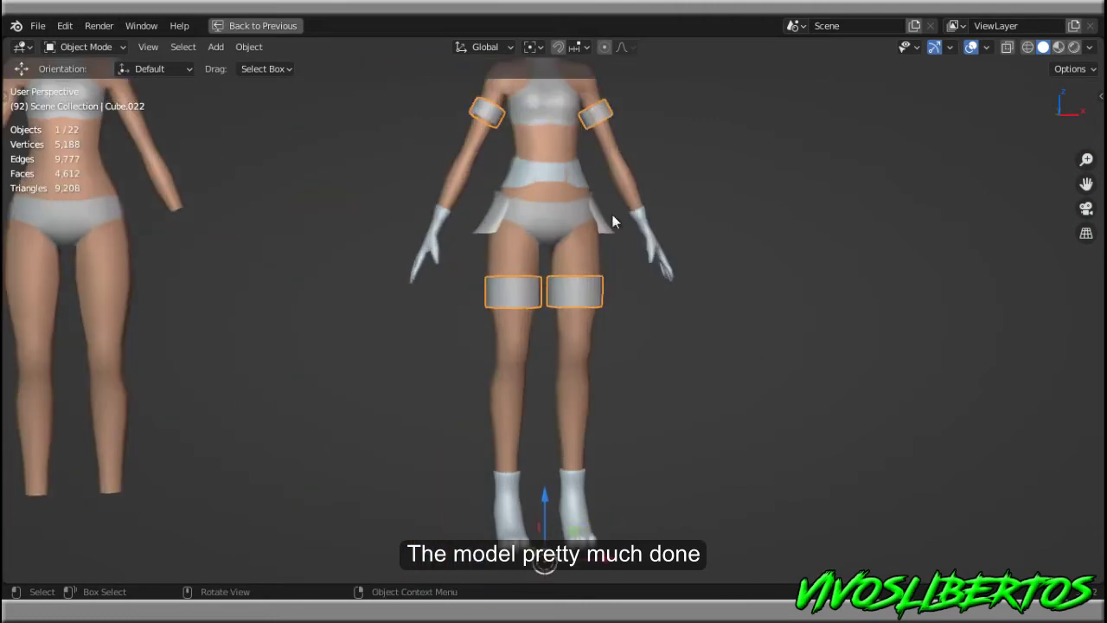
middle_click_drag(648, 398, 696, 325, "shift")
left_click(695, 326)
scroll(630, 383, "up", 3)
Scale the right foot sock up to 1.172 and set it in place
left_click(630, 383)
middle_click_drag(630, 383, 848, 400)
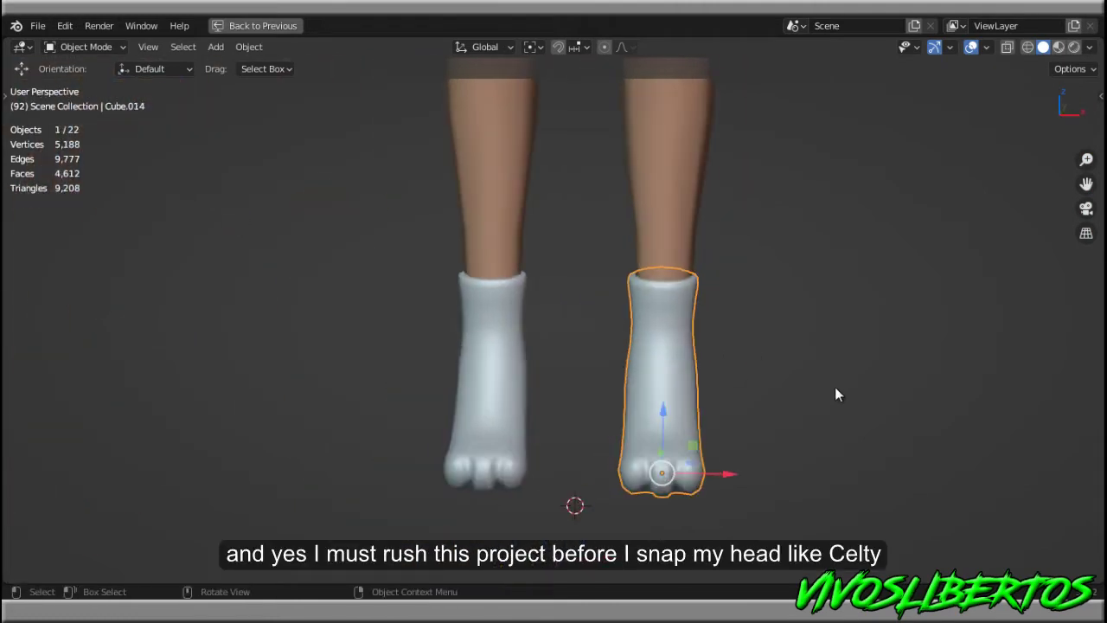
key("s")
left_click(720, 451)
middle_click_drag(720, 450, 769, 472)
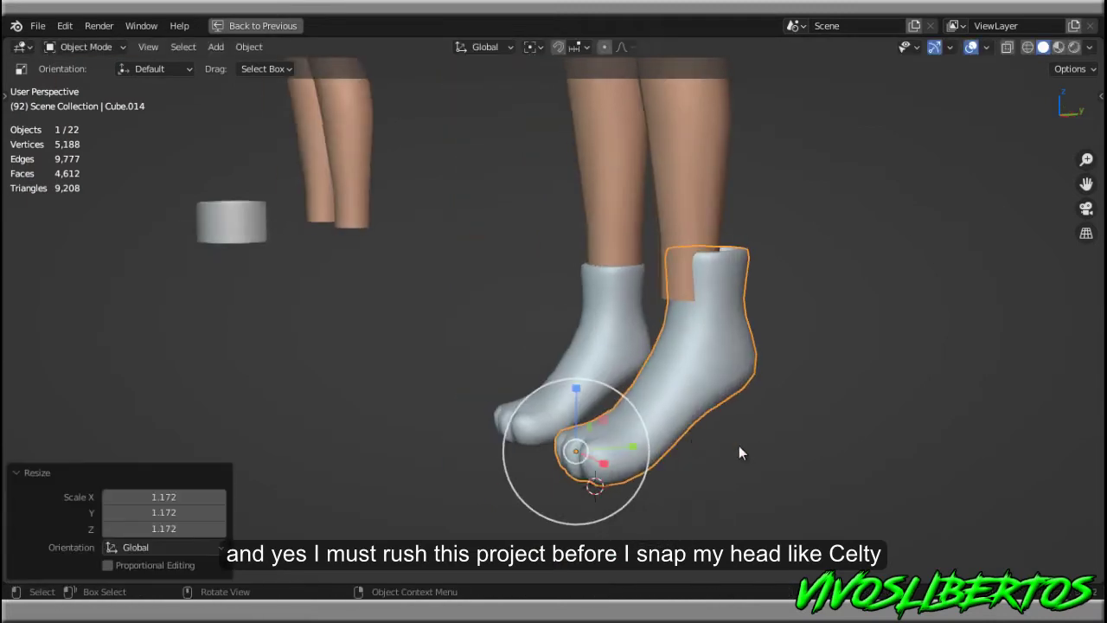
key("g")
mouse_move(638, 449)
middle_mouse_down()
mouse_move(683, 447)
mouse_move(727, 410)
mouse_move(729, 440)
mouse_move(459, 433)
mouse_move(665, 452)
mouse_move(749, 427)
middle_mouse_up()
right_click(692, 447)
left_click(704, 446)
key("ctrl+z")
left_click(747, 419)
Select the torso mesh and enter Edit Mode on it
scroll(715, 309, "down", 5)
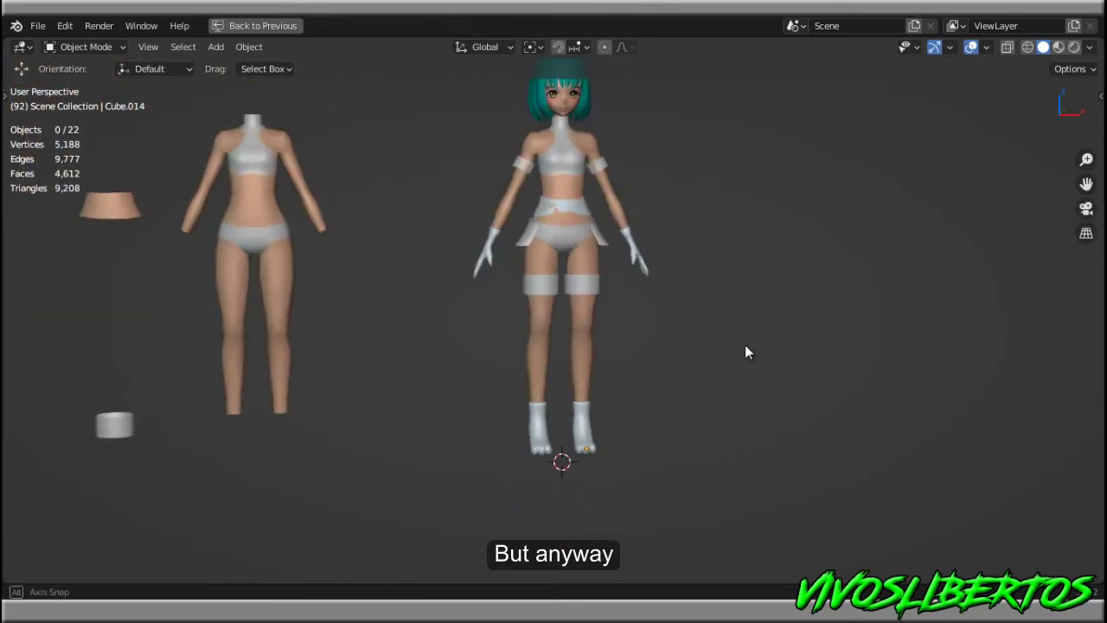
scroll(746, 345, "up", 6)
scroll(731, 360, "down", 5)
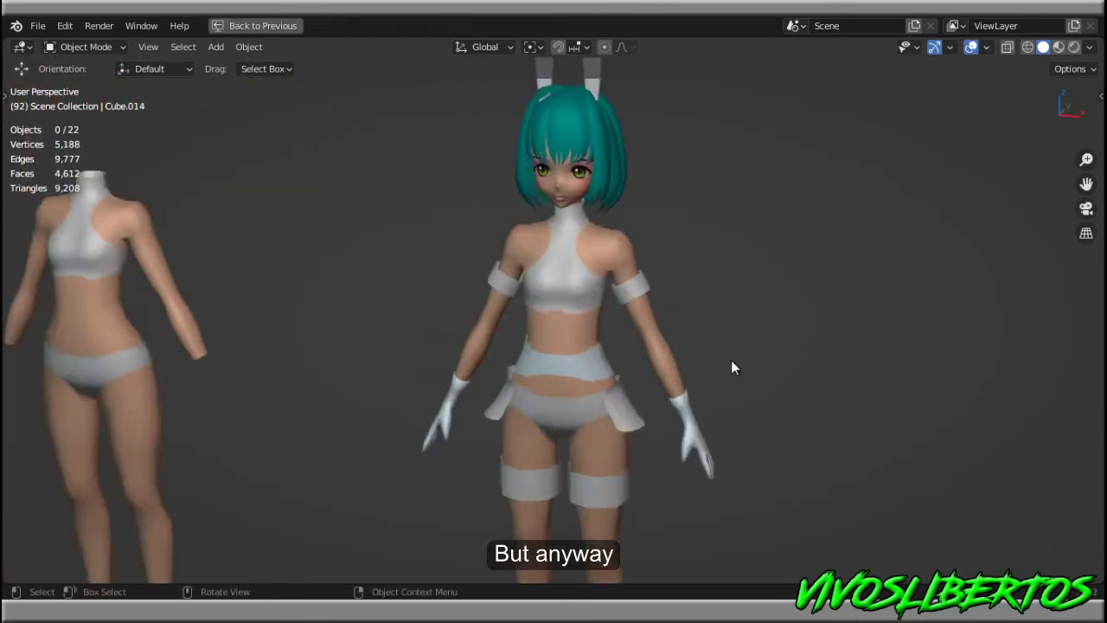
scroll(731, 359, "up", 3)
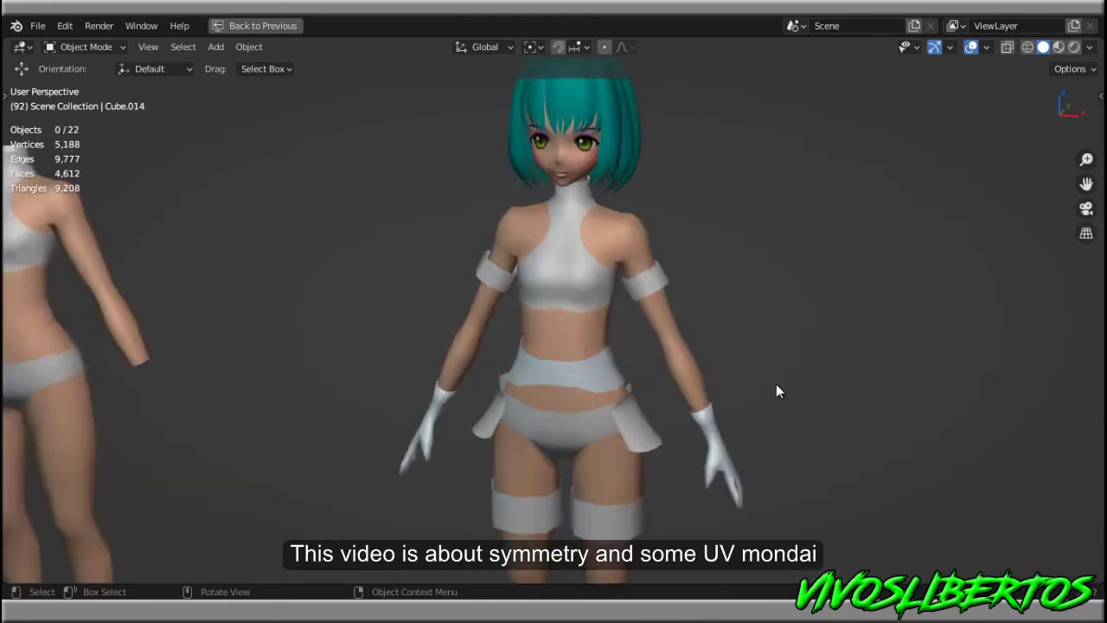
scroll(775, 384, "up", 3)
left_click(681, 252)
key("Tab")
Restore the normal layout, show the body's modifier stack and switch to vertex selection
scroll(799, 371, "up", 3)
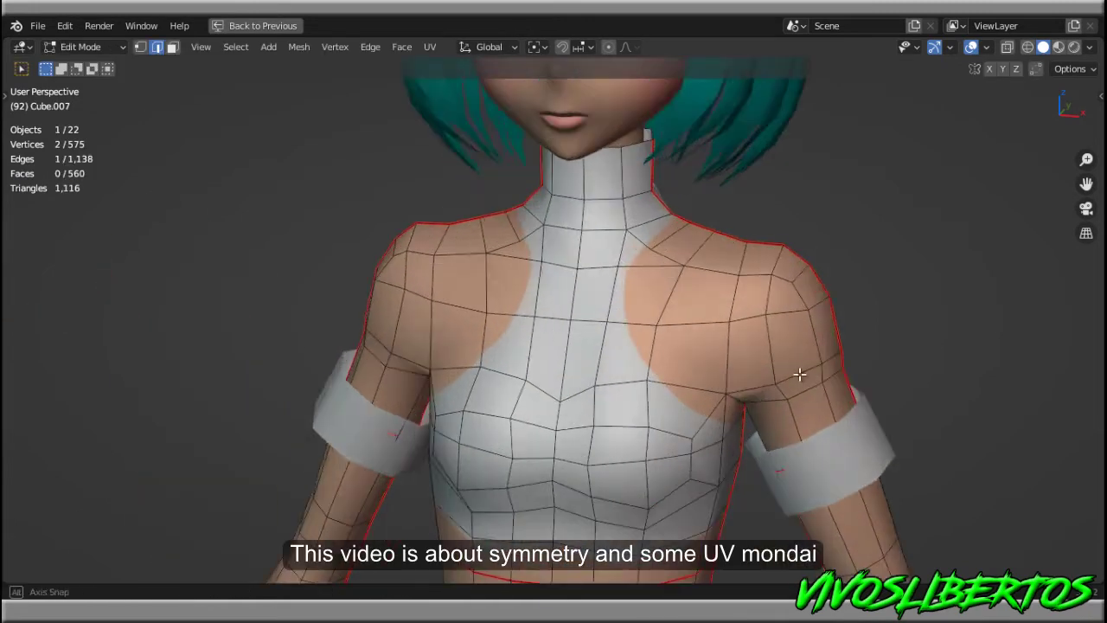
scroll(782, 296, "up", 2)
key("ctrl+space")
left_click(869, 424)
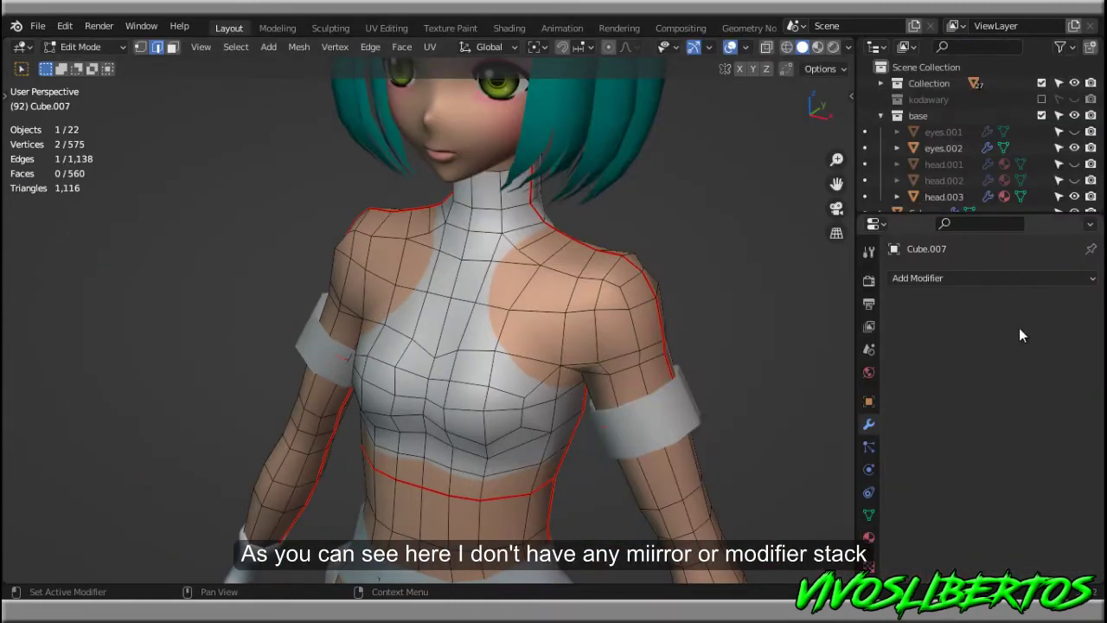
scroll(534, 262, "up", 1)
scroll(535, 262, "up", 2)
scroll(535, 262, "up", 1)
key("1")
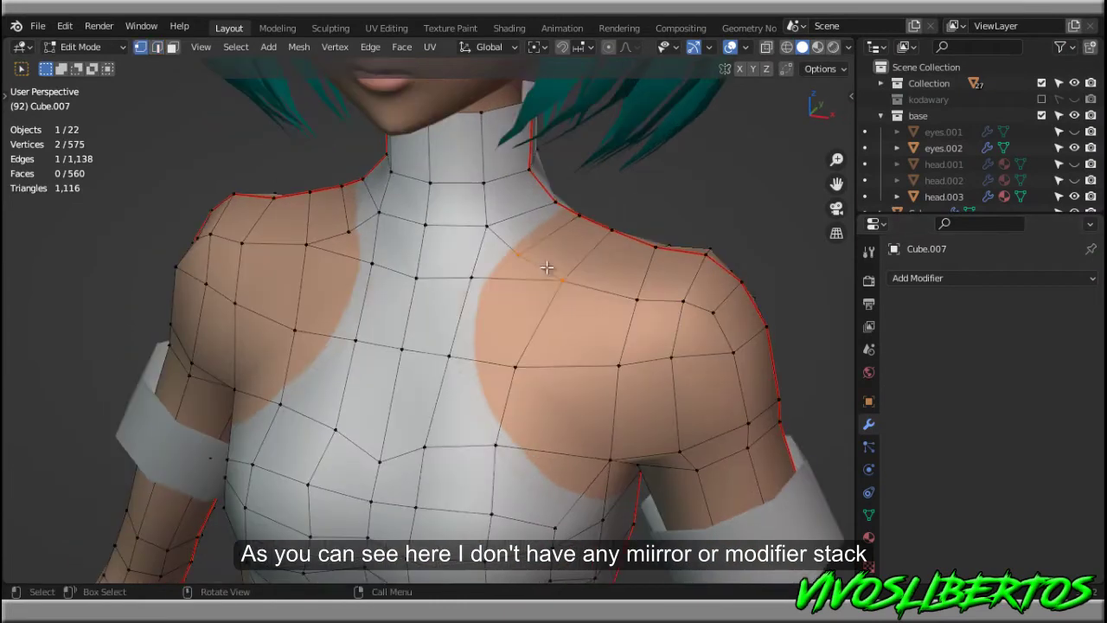
Merge a pair of shoulder vertices at their center
right_click(563, 278)
left_click(642, 419)
mouse_move(642, 419)
middle_mouse_down()
mouse_move(619, 236)
mouse_move(692, 267)
middle_mouse_up()
key("m")
left_click(618, 234)
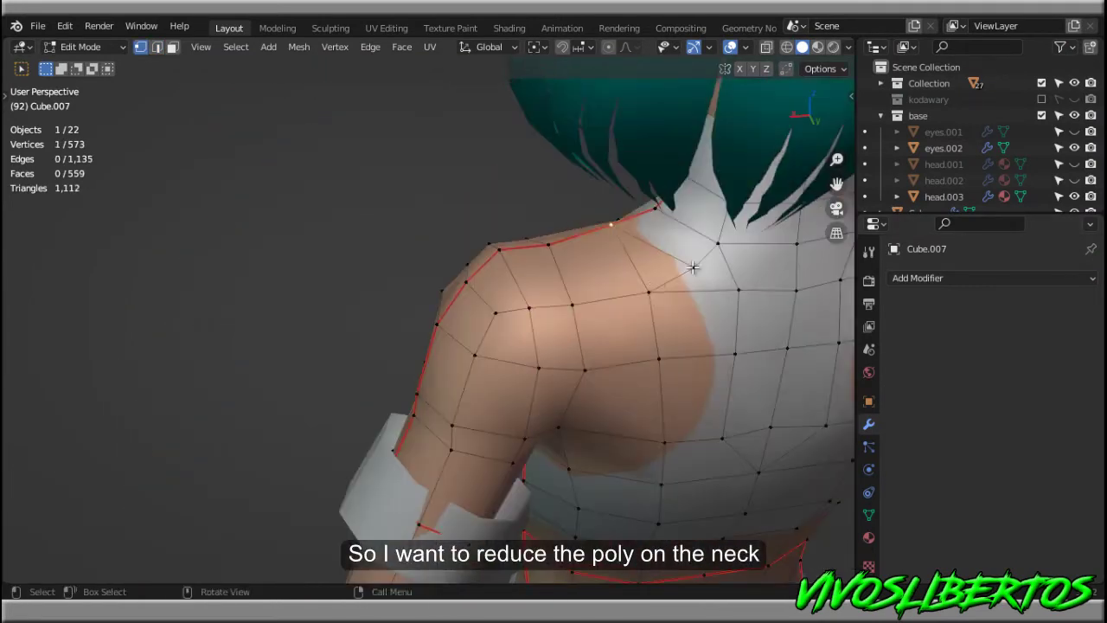
Merge another pair of neck vertices at center, leaving 568 vertices
middle_click_drag(600, 280, 781, 320)
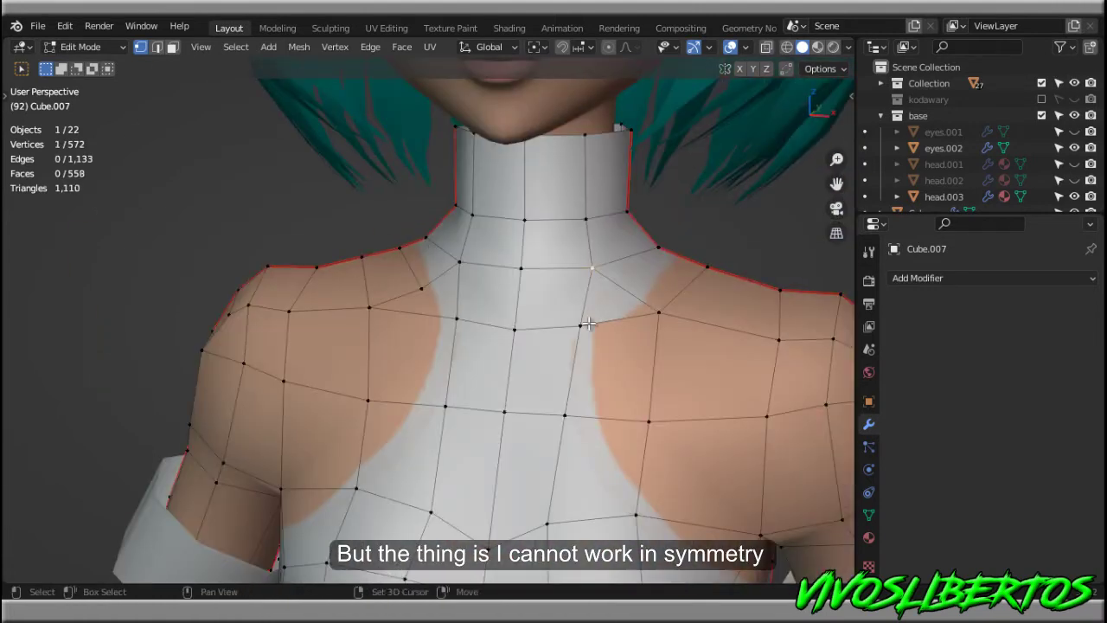
middle_click_drag(588, 323, 662, 326)
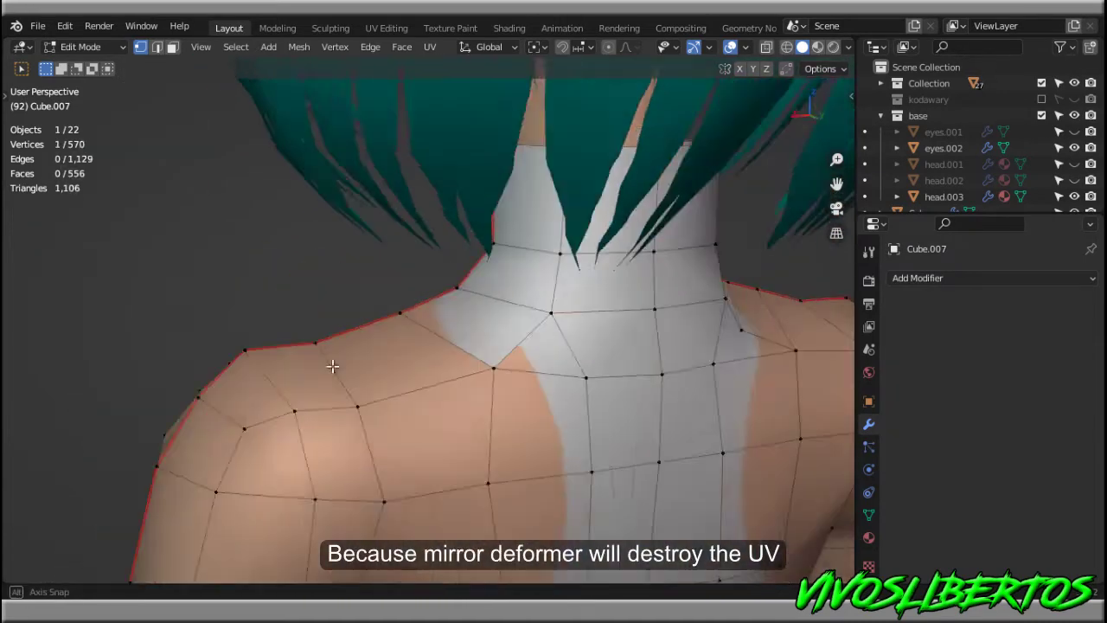
middle_click_drag(526, 326, 544, 363)
left_click(548, 370, "shift")
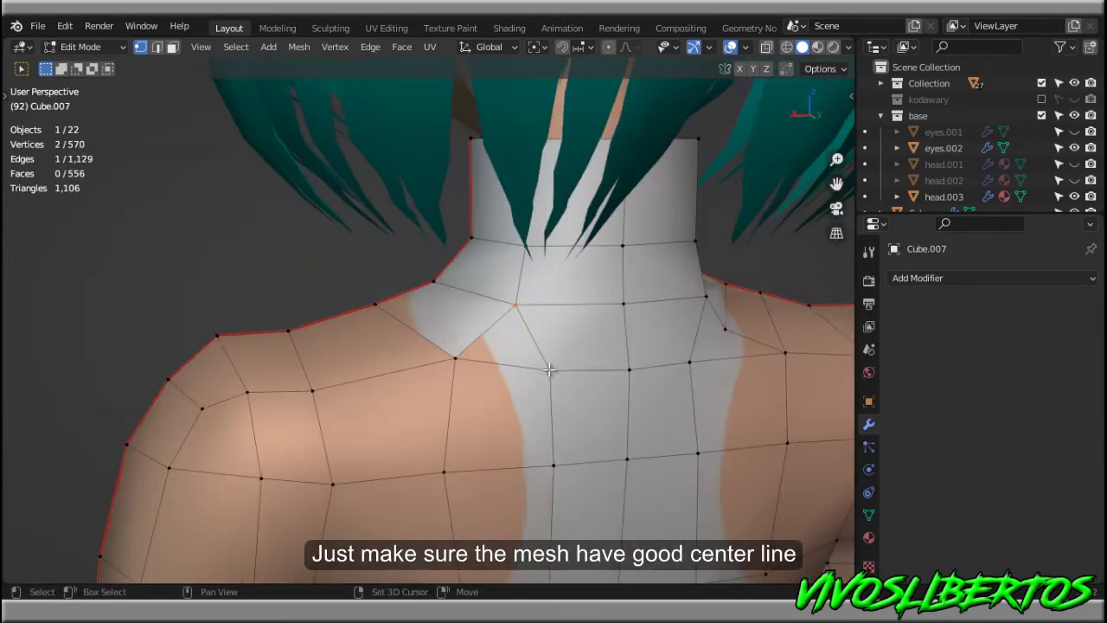
key("m")
left_click(616, 309)
scroll(625, 366, "down", 5)
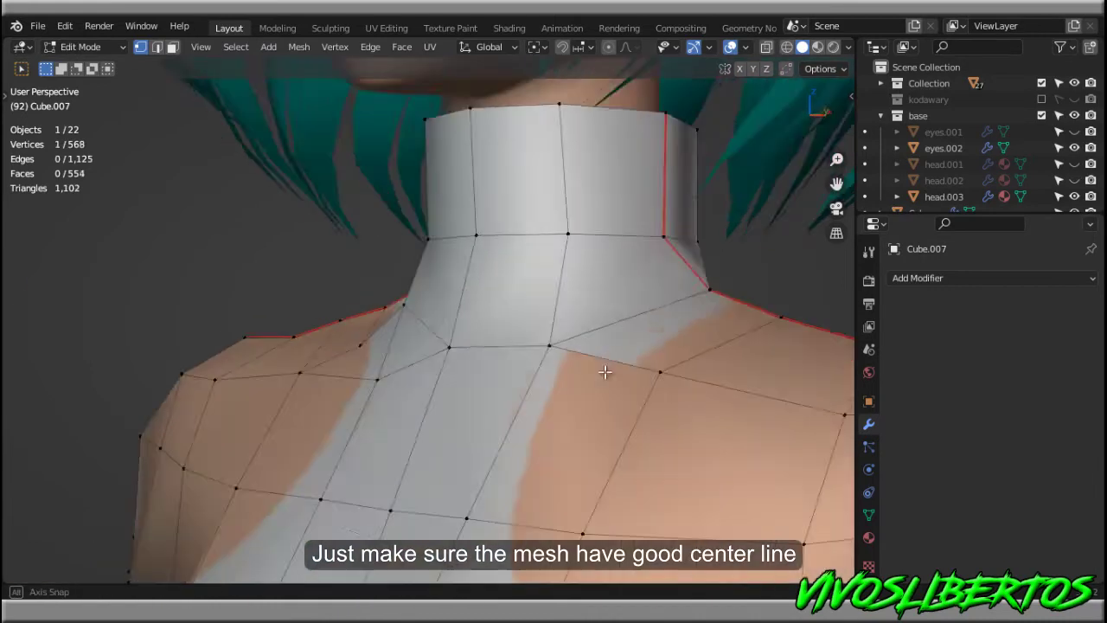
mouse_move(625, 366)
middle_mouse_down()
mouse_move(624, 427)
mouse_move(663, 411)
mouse_move(546, 347)
middle_mouse_up()
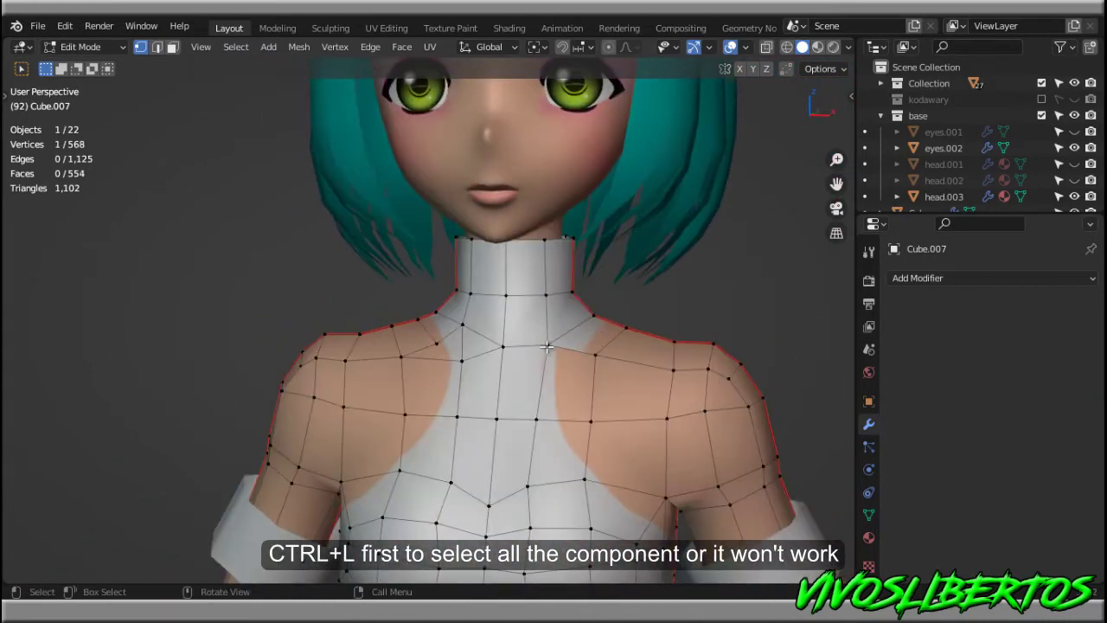
Select the whole body mesh and try Symmetrize from -X to +X, then undo it
key("ctrl+l")
left_click(299, 47)
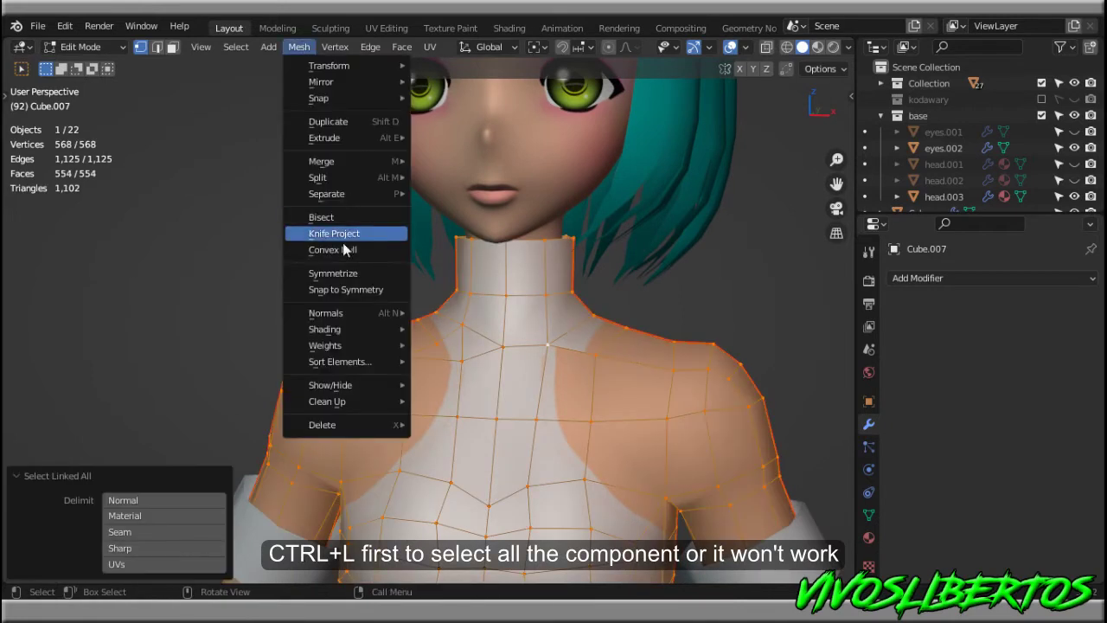
left_click(338, 271)
scroll(622, 411, "up", 3)
middle_click_drag(622, 410, 623, 449)
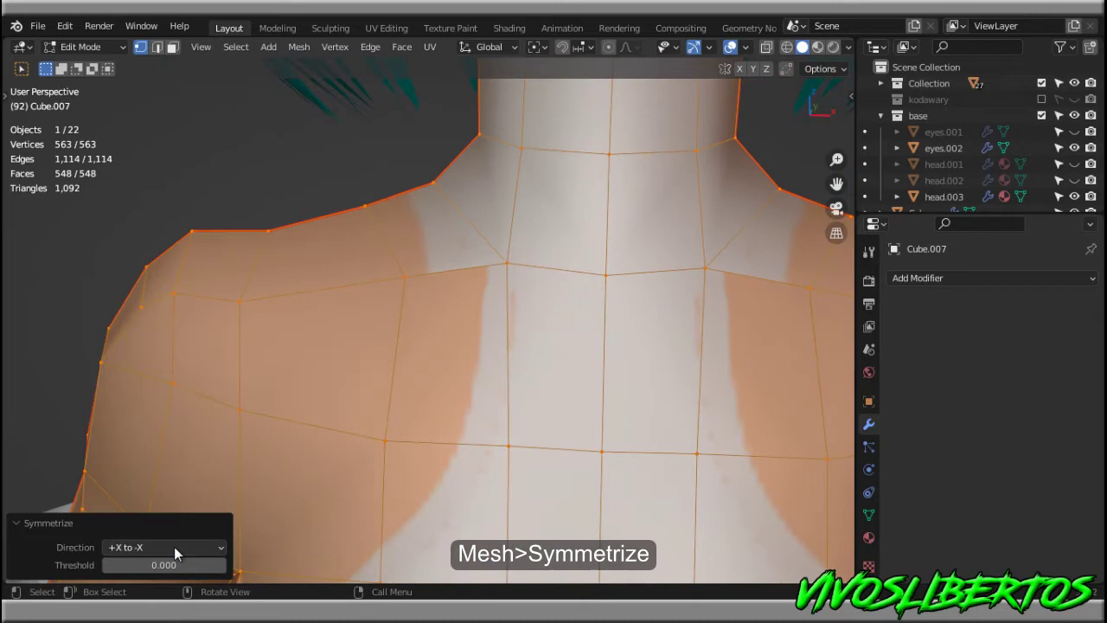
left_click(166, 547)
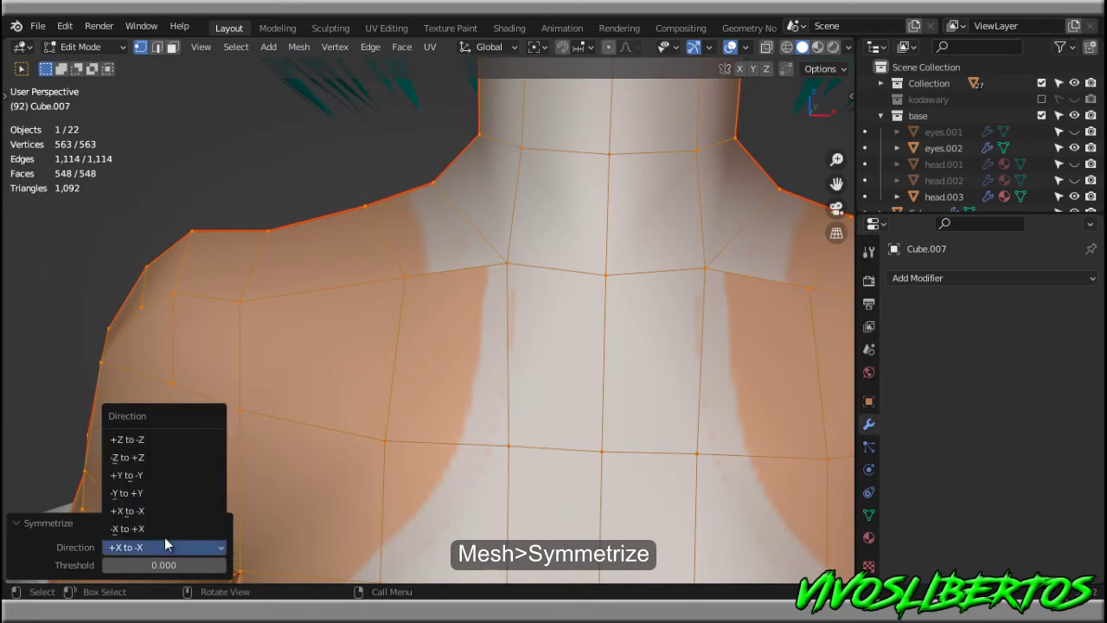
left_click(123, 511)
mouse_move(667, 265)
middle_mouse_down()
mouse_move(639, 339)
mouse_move(529, 307)
mouse_move(510, 342)
middle_mouse_up()
key("ctrl+z")
key("ctrl+z")
key("ctrl+shift+z")
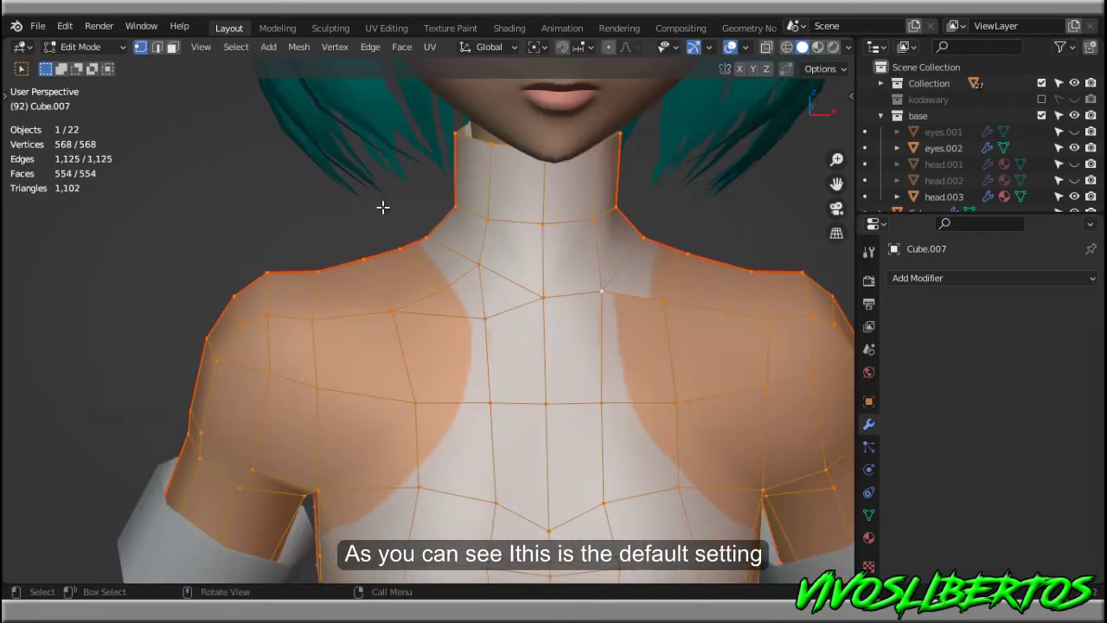
Symmetrize the body from +X to -X and return to Object Mode
left_click(299, 46)
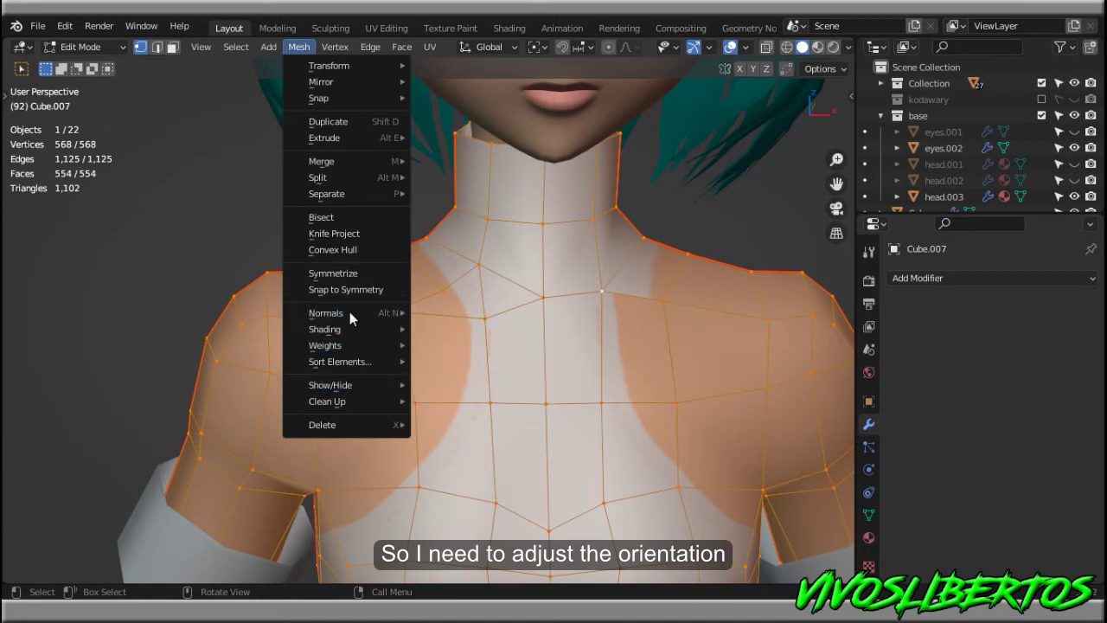
left_click(351, 275)
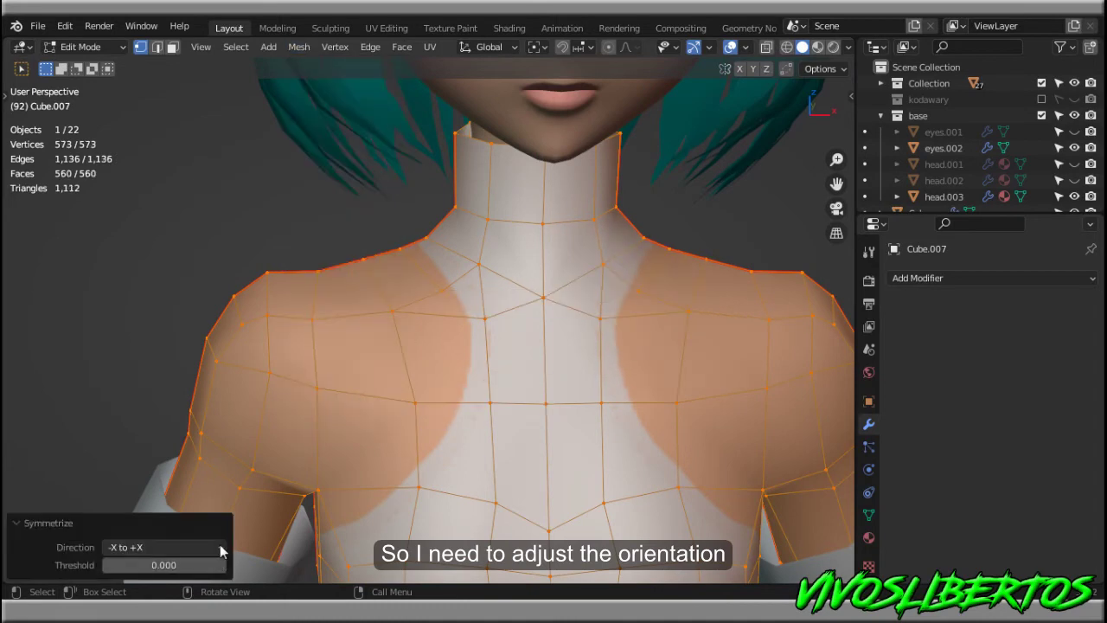
left_click(219, 546)
left_click(141, 527)
left_click(141, 547)
left_click(150, 522)
mouse_move(410, 366)
middle_mouse_down()
mouse_move(472, 386)
mouse_move(418, 391)
middle_mouse_up()
key("Tab")
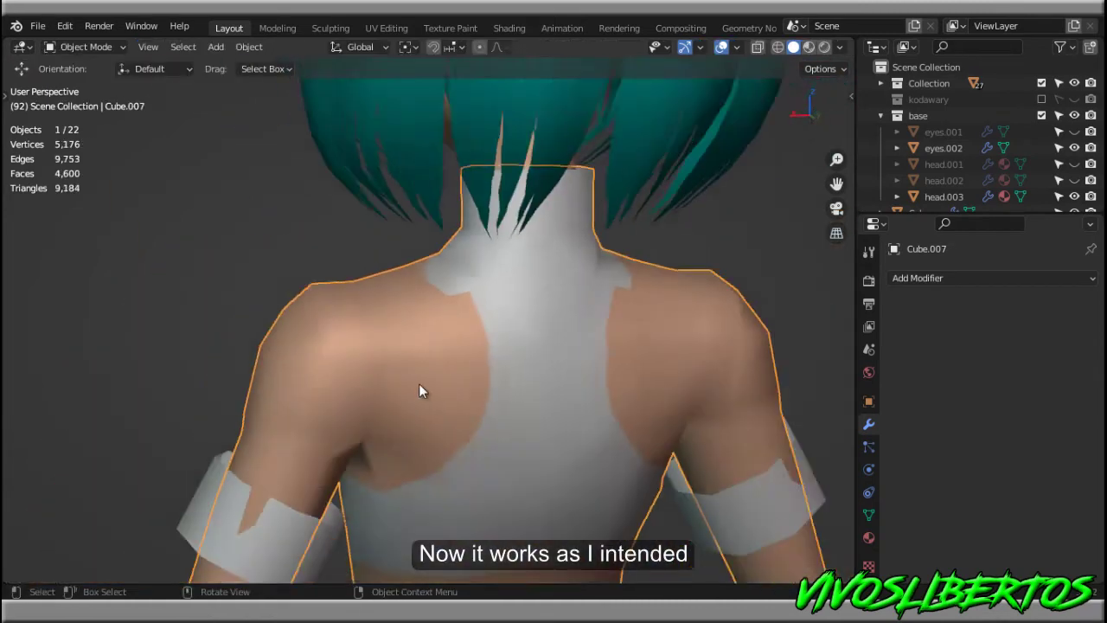
Save the file, switch to front view and enter Edit Mode on the body
key("KP_1")
key("alt+a")
key("ctrl+s")
scroll(696, 405, "down", 3)
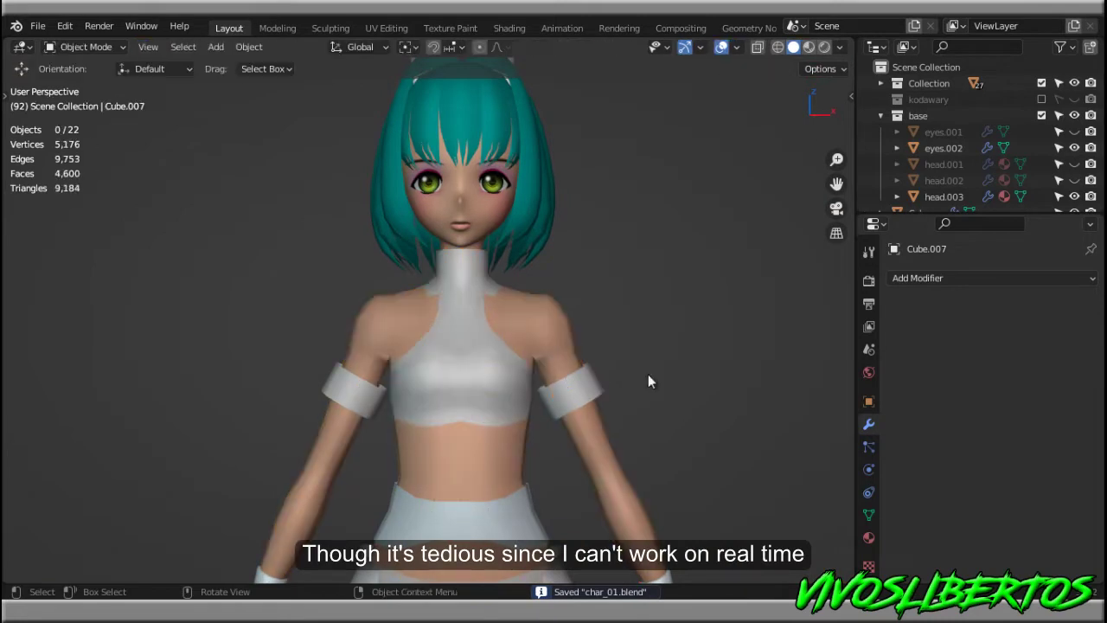
scroll(605, 338, "up", 2)
left_click(548, 279)
key("Tab")
scroll(717, 309, "up", 2)
Mark the forearm edge loop as a seam and symmetrize the body mesh
left_click(649, 323)
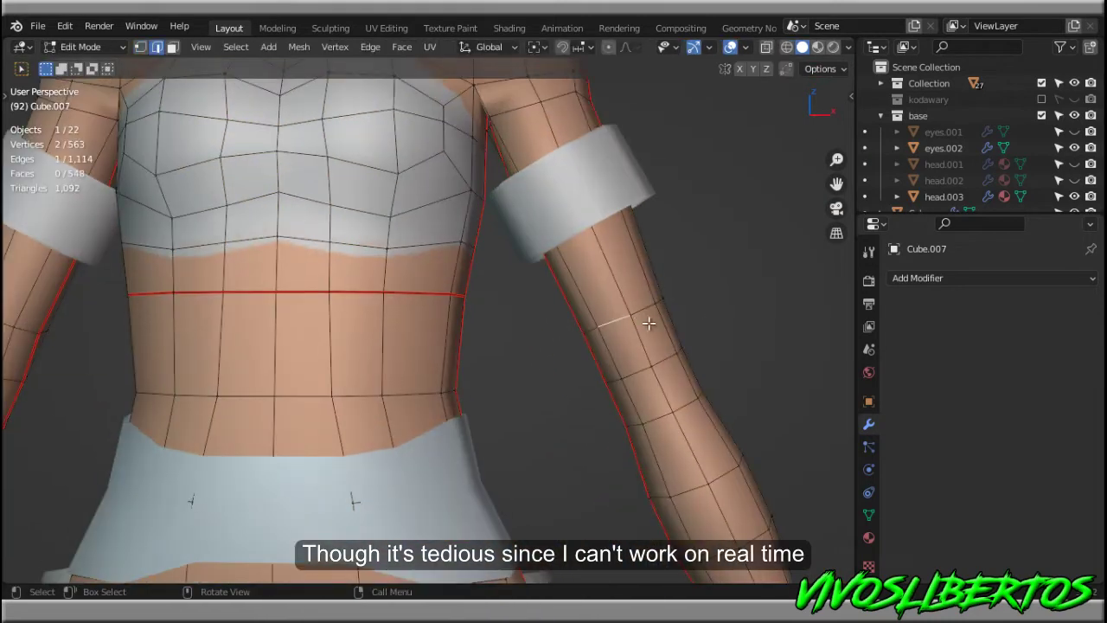
left_click(649, 322, "alt")
scroll(644, 323, "down", 1)
right_click(616, 441)
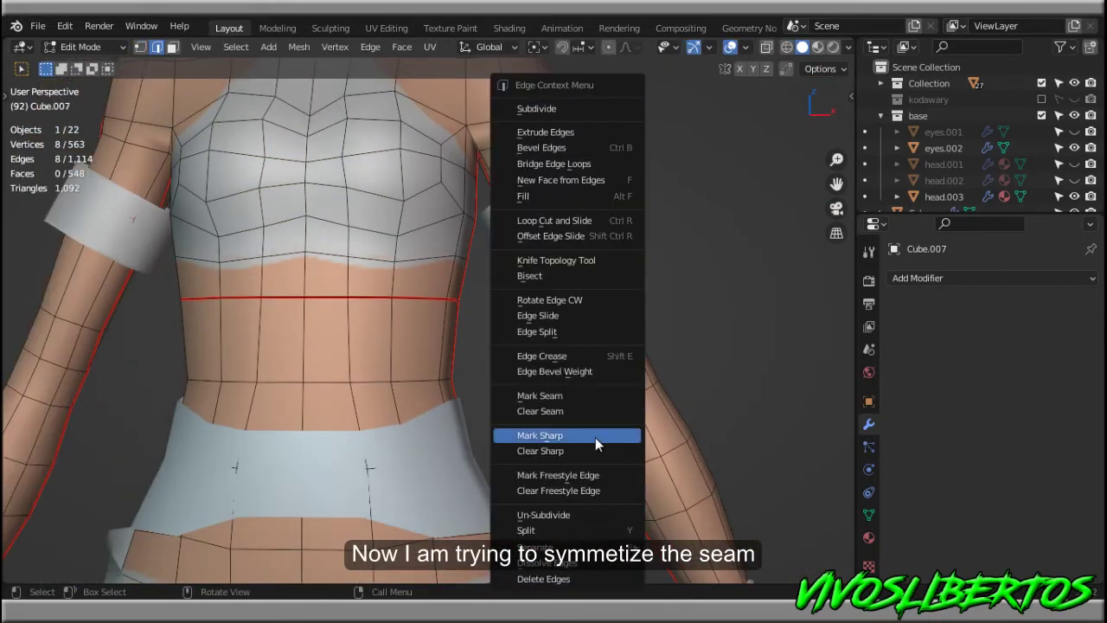
left_click(563, 396)
key("ctrl+l")
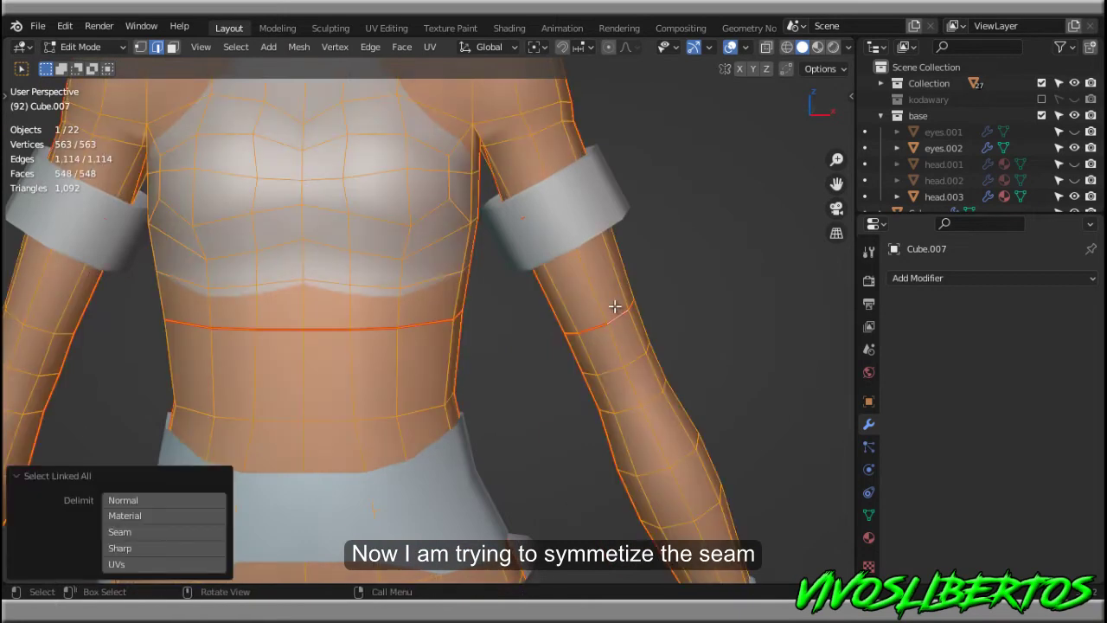
left_click(296, 50)
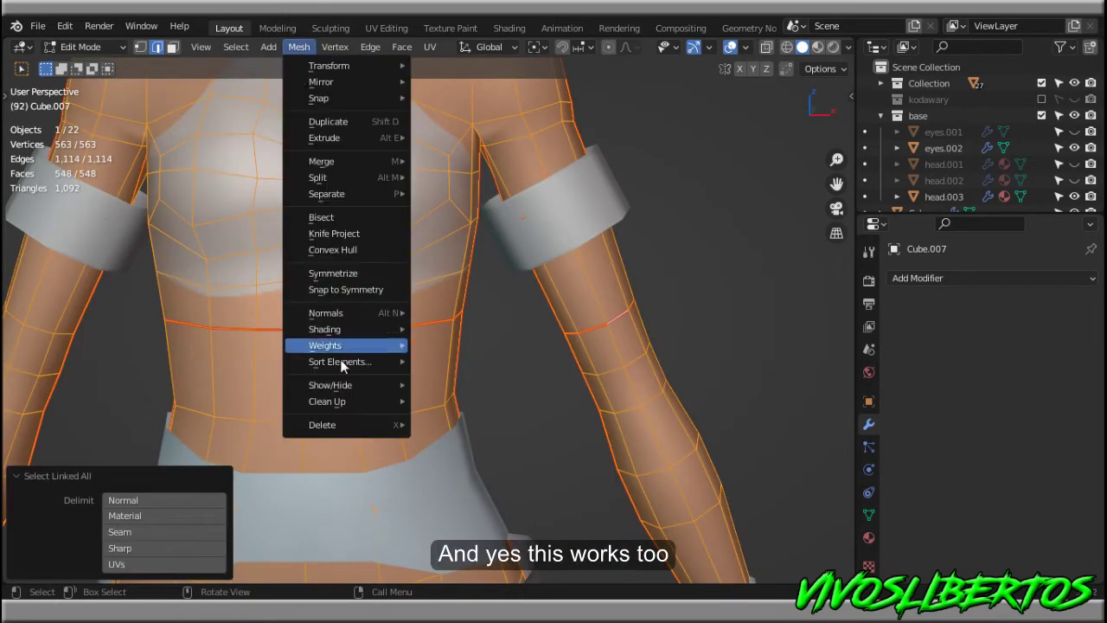
left_click(334, 271)
Check the mirrored forearm seam, symmetrize again, and reopen the body in UV Editing
left_click(203, 323)
middle_click_drag(247, 318, 401, 324)
left_click(697, 259)
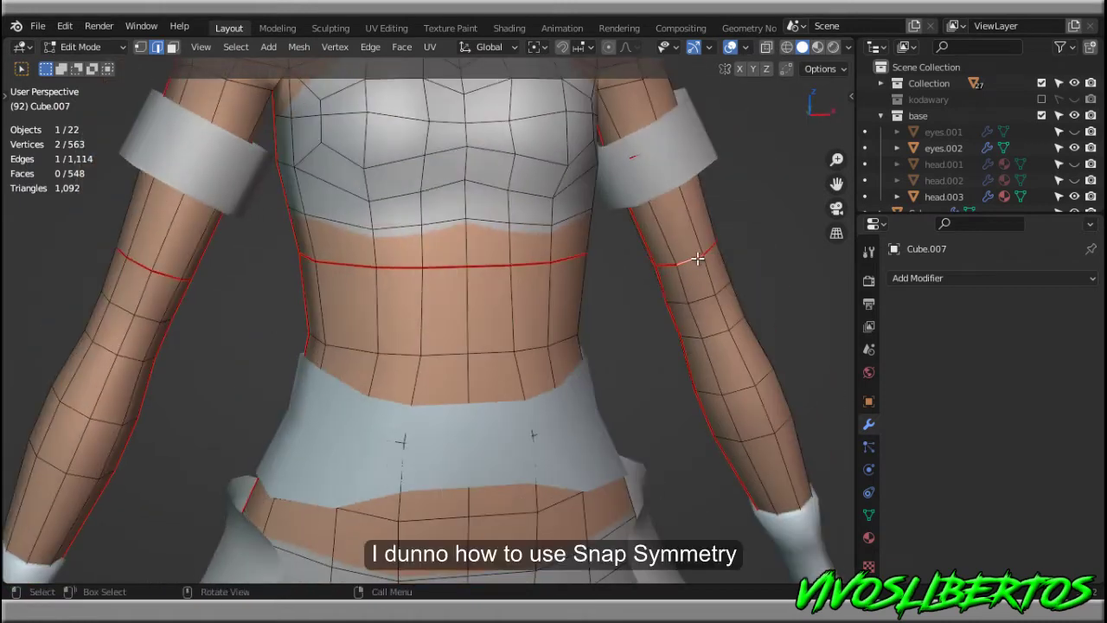
right_click(671, 262)
key("ctrl+l")
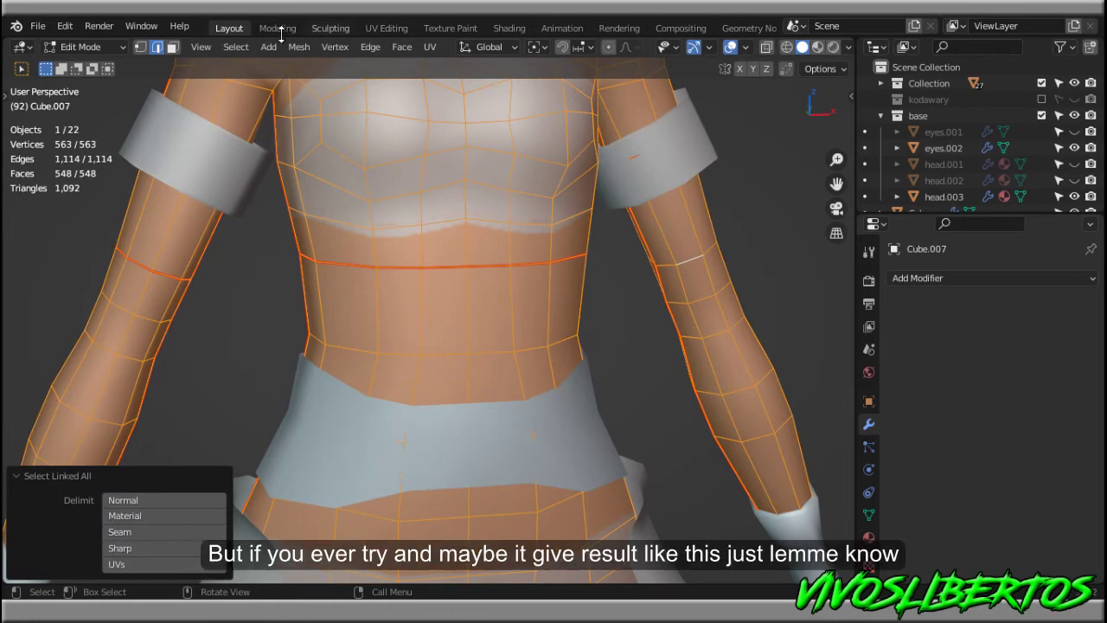
left_click(298, 46)
left_click(343, 278)
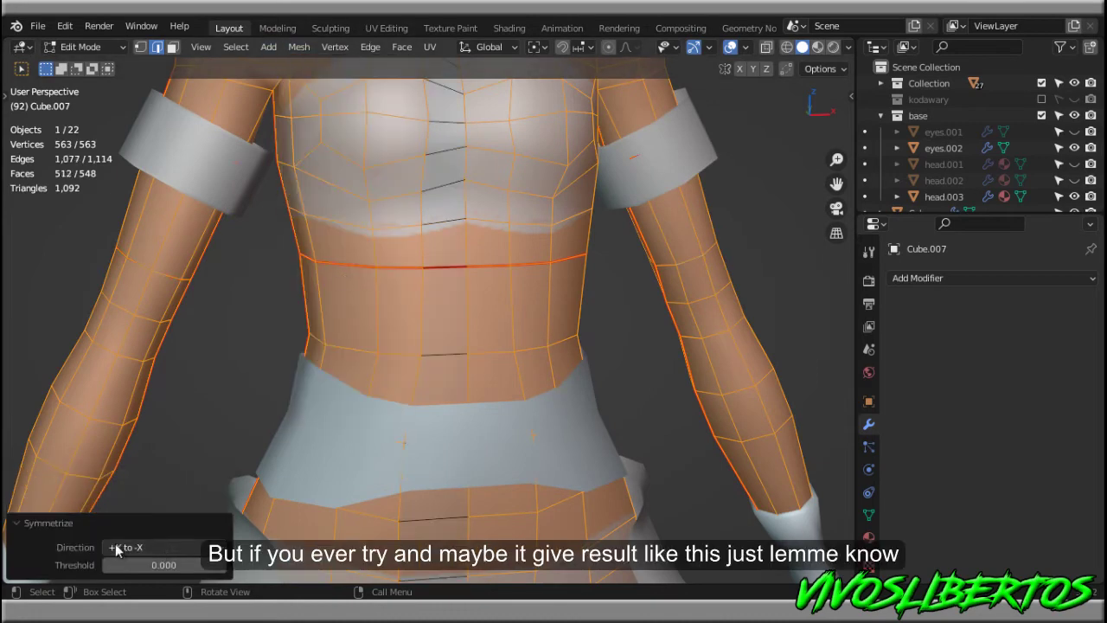
scroll(632, 336, "down", 4)
key("Tab")
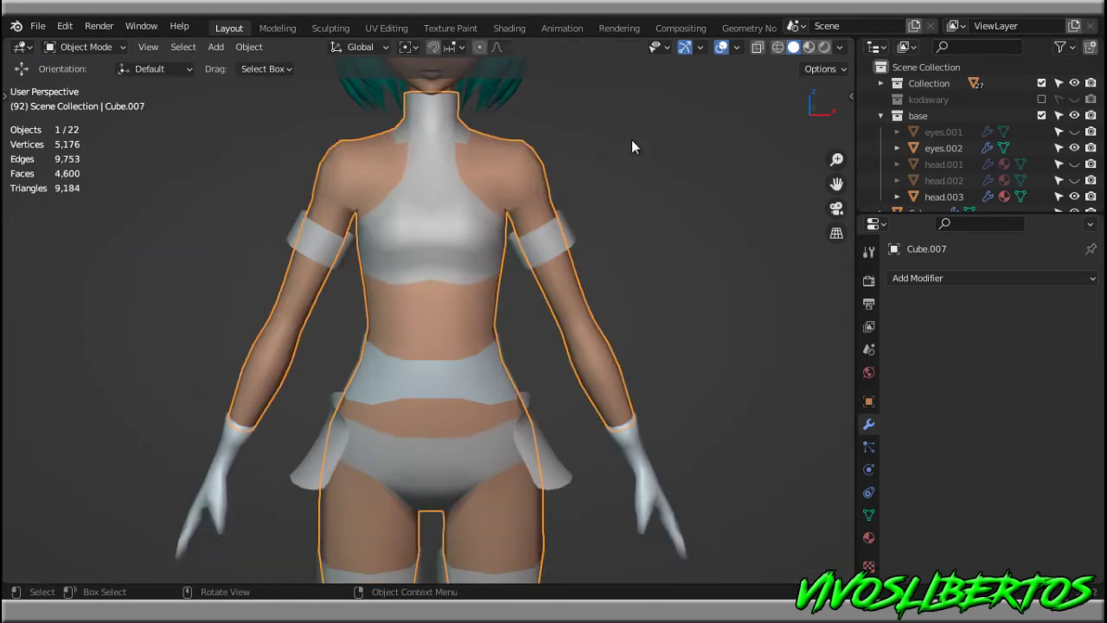
left_click(371, 25)
key("Tab")
key("Tab")
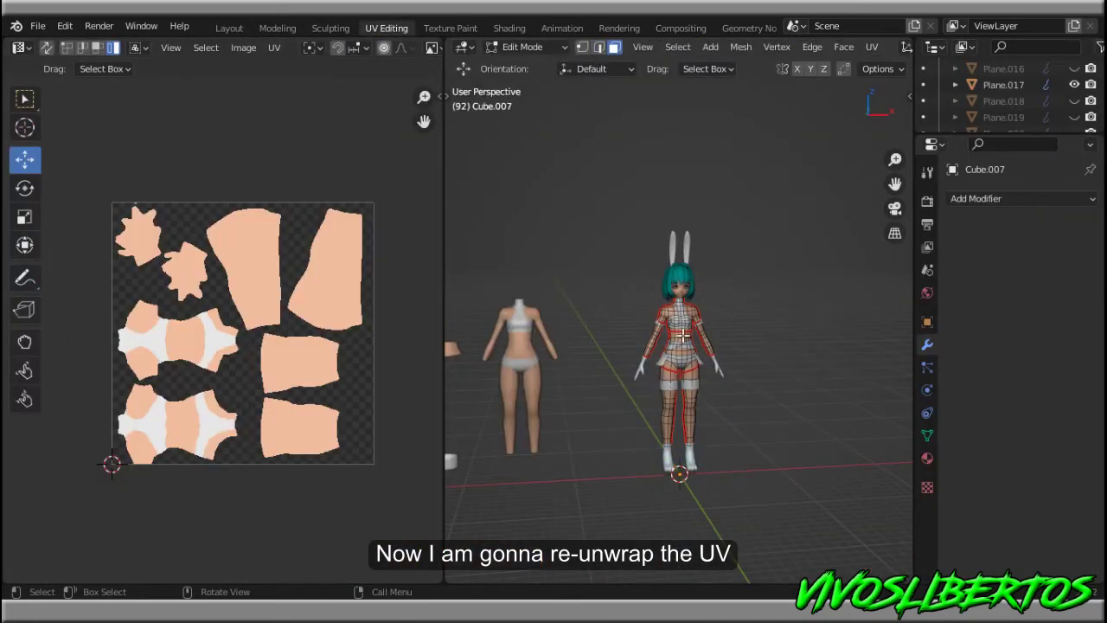
Unwrap the entire body mesh into new UV islands (Angle Based, margin 0)
key("ctrl+l")
scroll(766, 334, "up", 3)
scroll(745, 197, "down", 2)
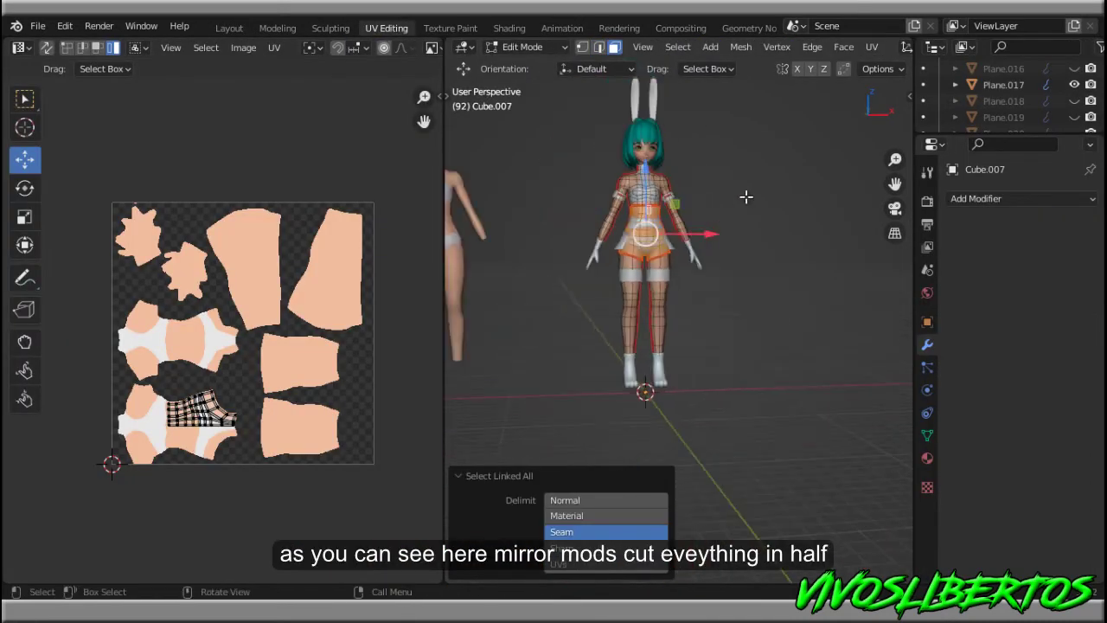
left_click(535, 434)
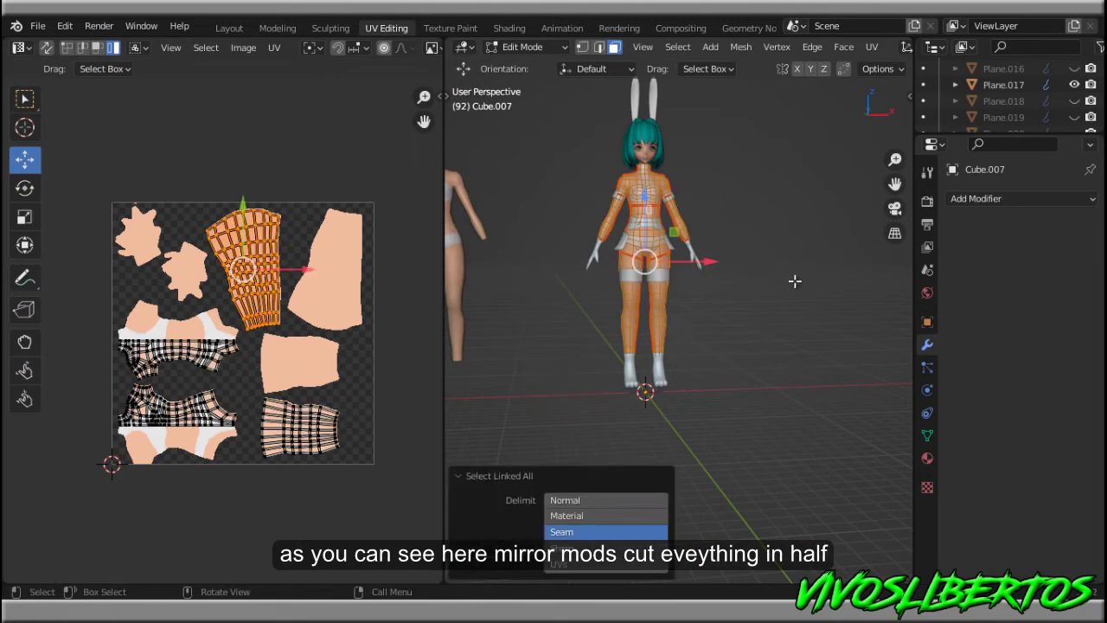
key("alt+a")
left_click_drag(744, 123, 531, 449)
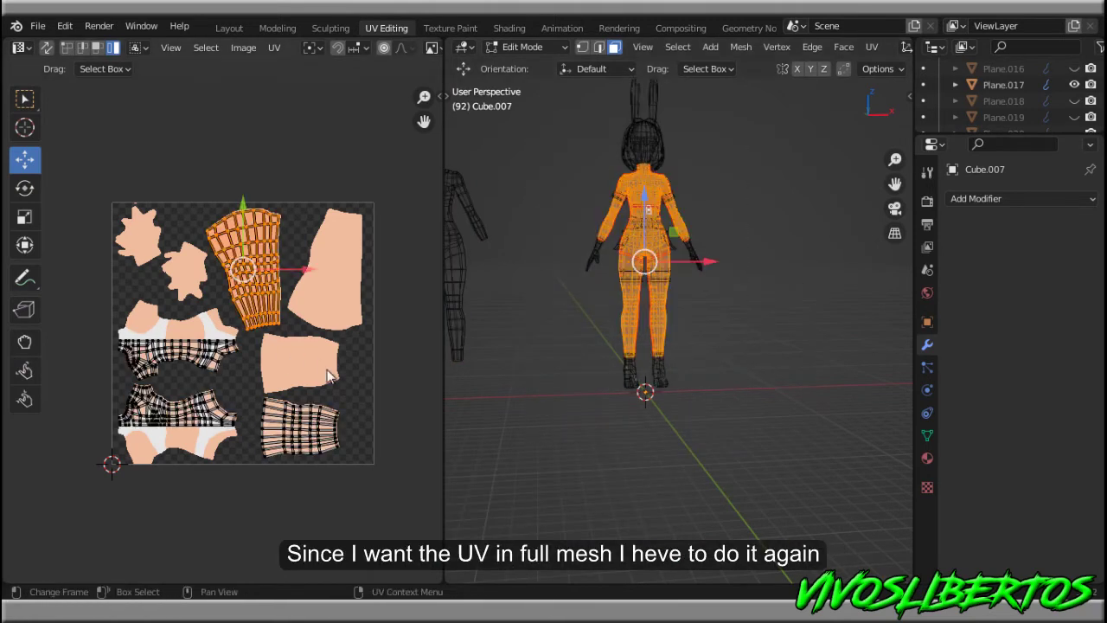
scroll(327, 369, "up", 2)
key("u")
left_click(327, 369)
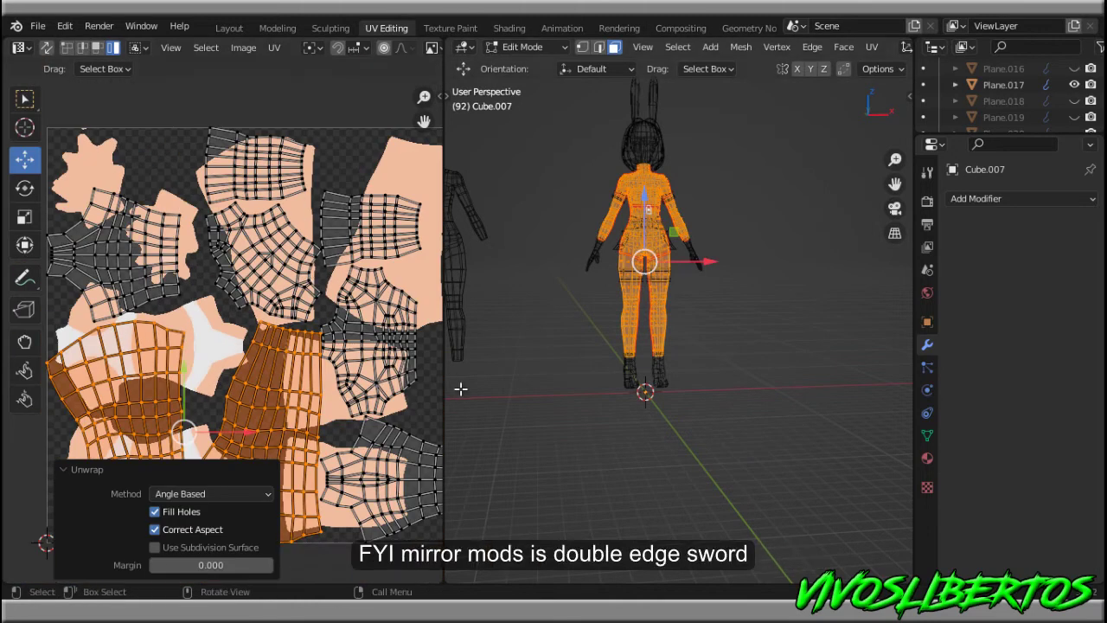
scroll(283, 410, "up", 2)
scroll(277, 352, "down", 2)
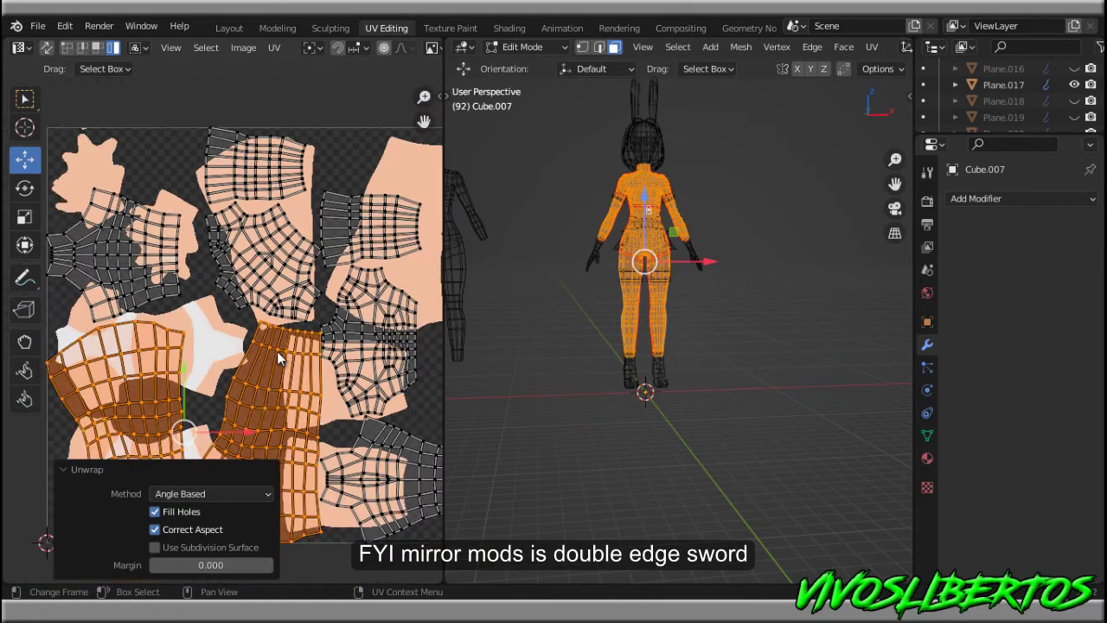
scroll(277, 352, "down", 1)
scroll(363, 396, "up", 5)
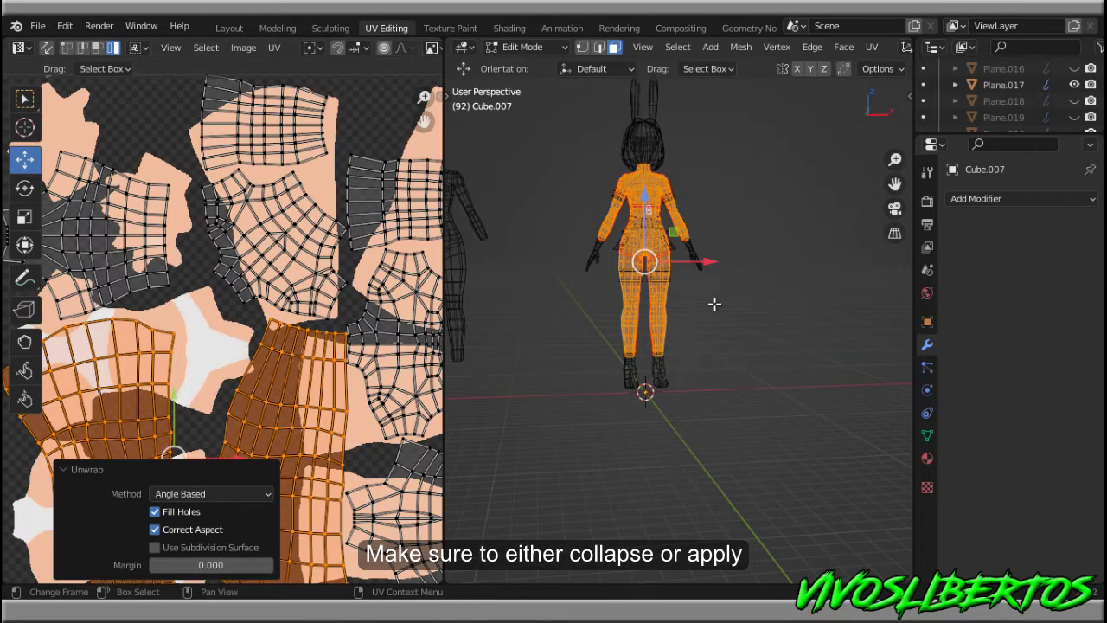
Return to Object Mode in the Layout workspace, facing the character's front
key("Tab")
left_click(229, 28)
mouse_move(563, 199)
middle_mouse_down()
mouse_move(514, 326)
mouse_move(560, 289)
middle_mouse_up()
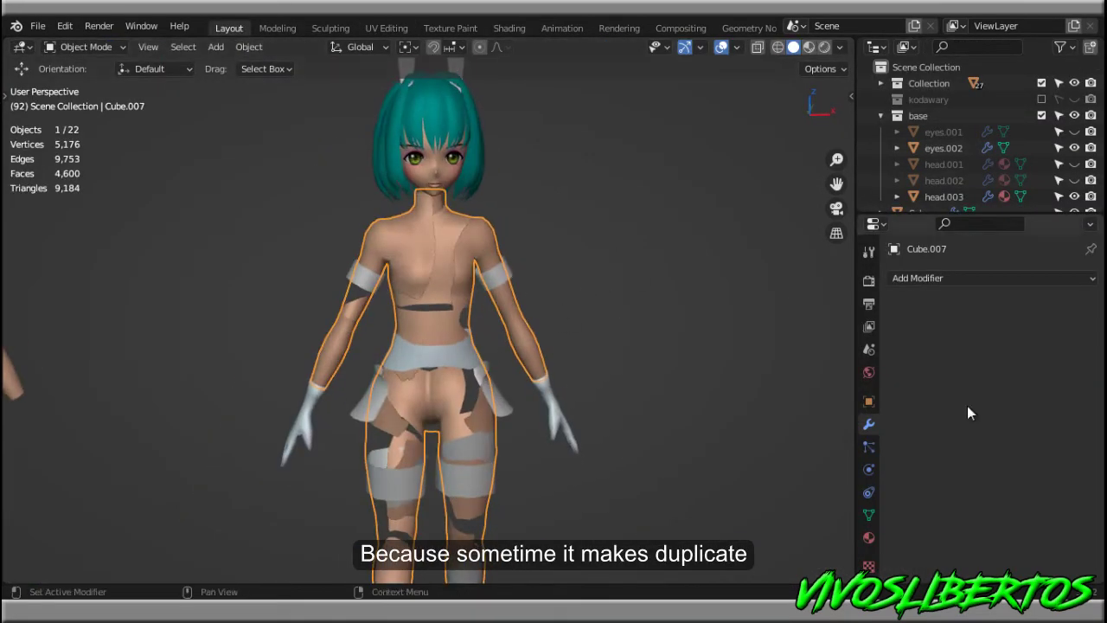
left_click(869, 537)
Assign the blu material to the bodysuit and save char_01.blend
left_click(897, 347)
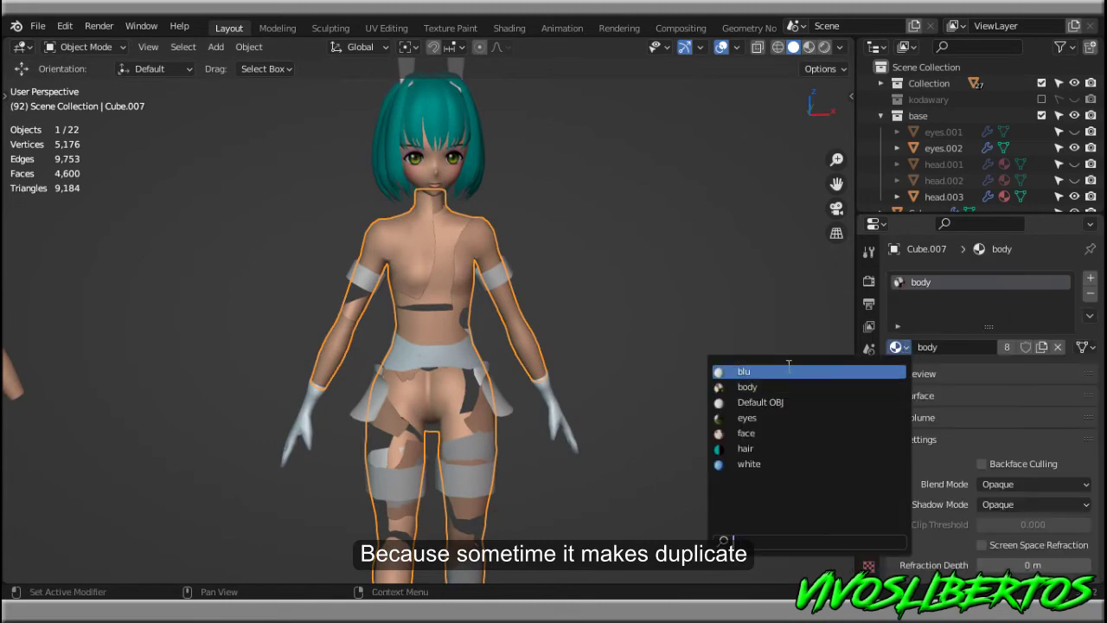
left_click(761, 366)
left_click(643, 347)
scroll(643, 354, "down", 3)
key("ctrl+s")
Select the blue suit mesh Cube.023 for unwrapping
left_click(449, 299)
key("ctrl+space")
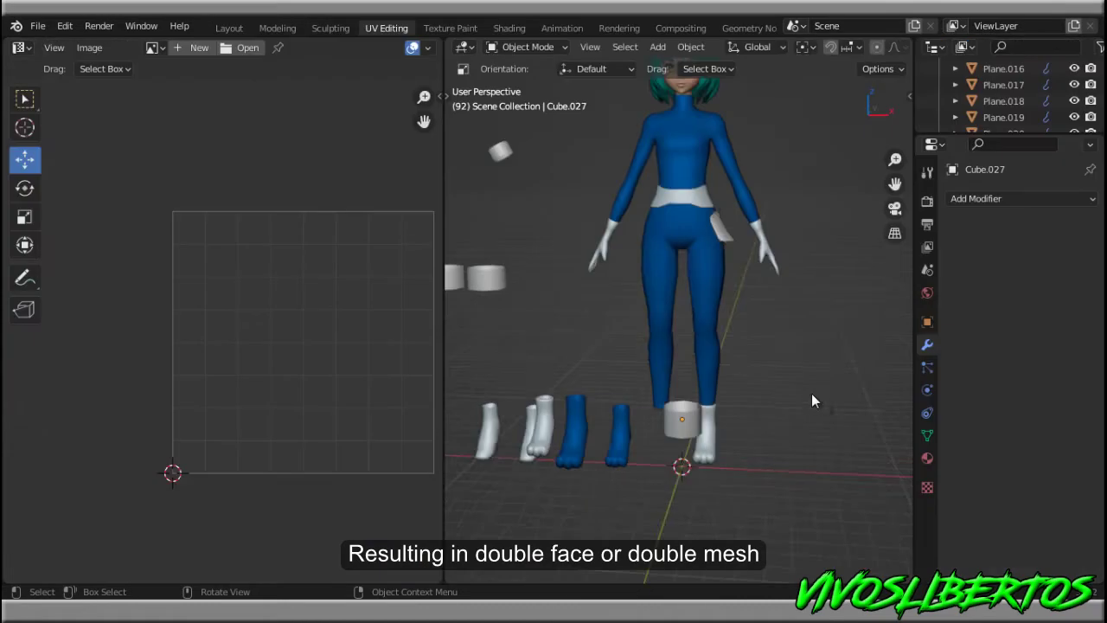
left_click(695, 497)
left_click(745, 323)
In Edit Mode with X-ray on, select all of the character mesh and unwrap it
mouse_move(746, 324)
middle_mouse_down()
mouse_move(807, 389)
mouse_move(795, 381)
middle_mouse_up()
key("Tab")
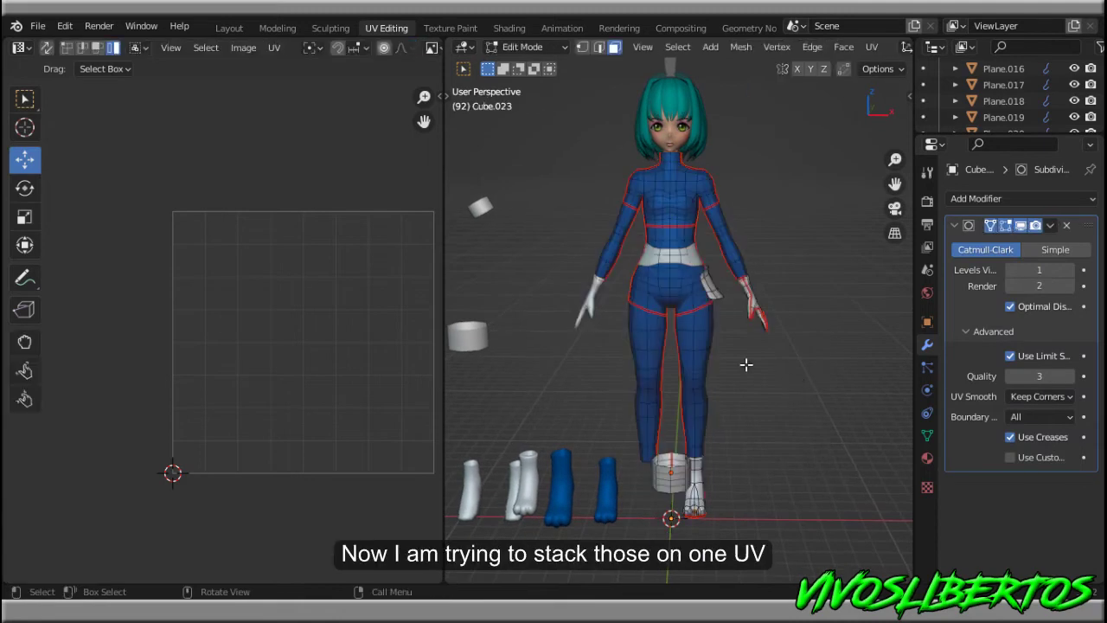
scroll(742, 321, "down", 3)
key("alt+z")
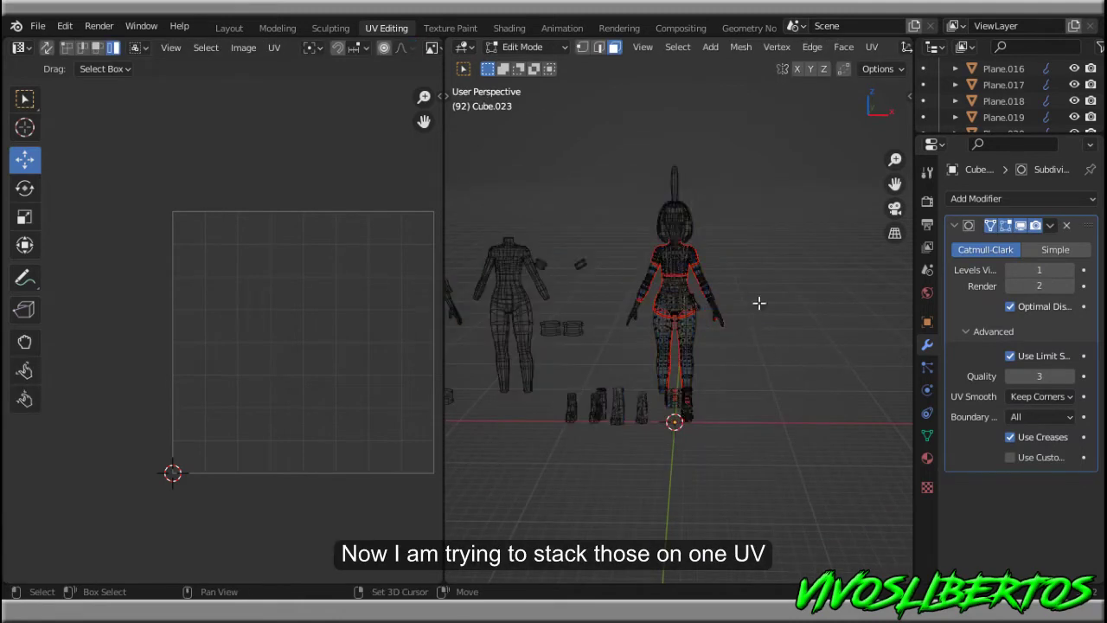
key("a")
scroll(709, 300, "up", 2)
scroll(347, 306, "up", 1)
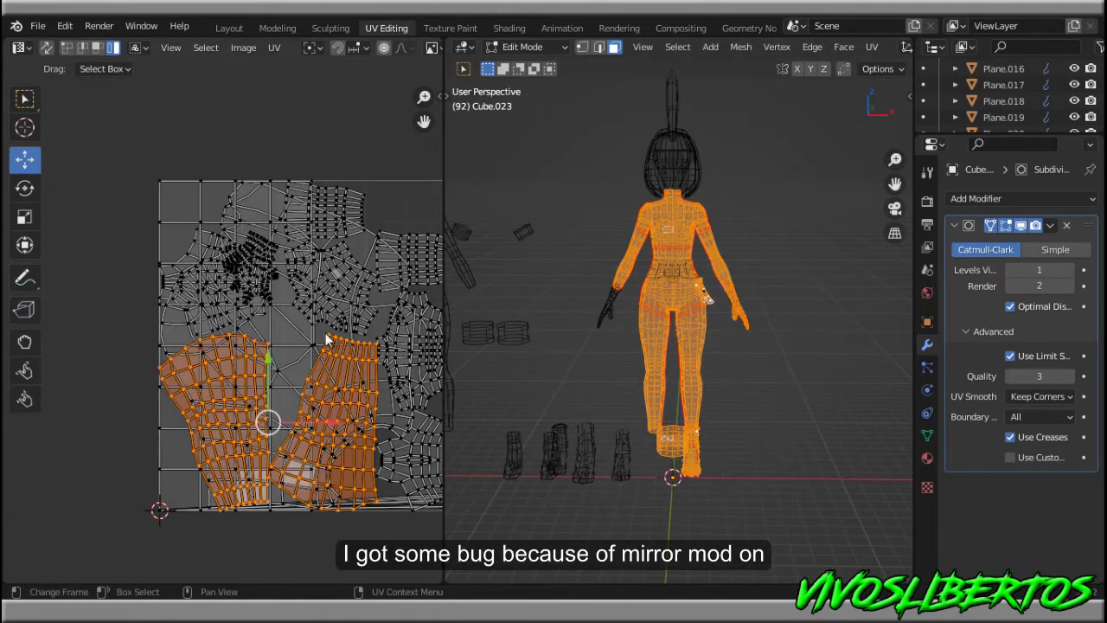
key("u")
left_click(286, 358)
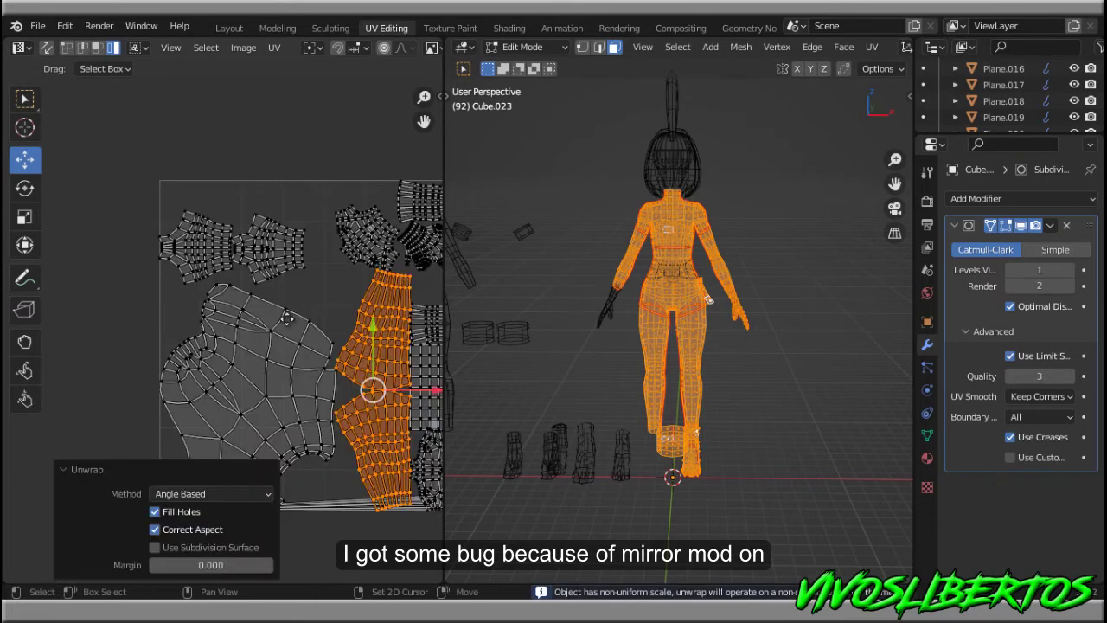
Inspect the resulting UV layout, then undo that unwrap
scroll(286, 319, "up", 1)
scroll(260, 328, "up", 1)
scroll(242, 333, "up", 1)
scroll(235, 334, "up", 1)
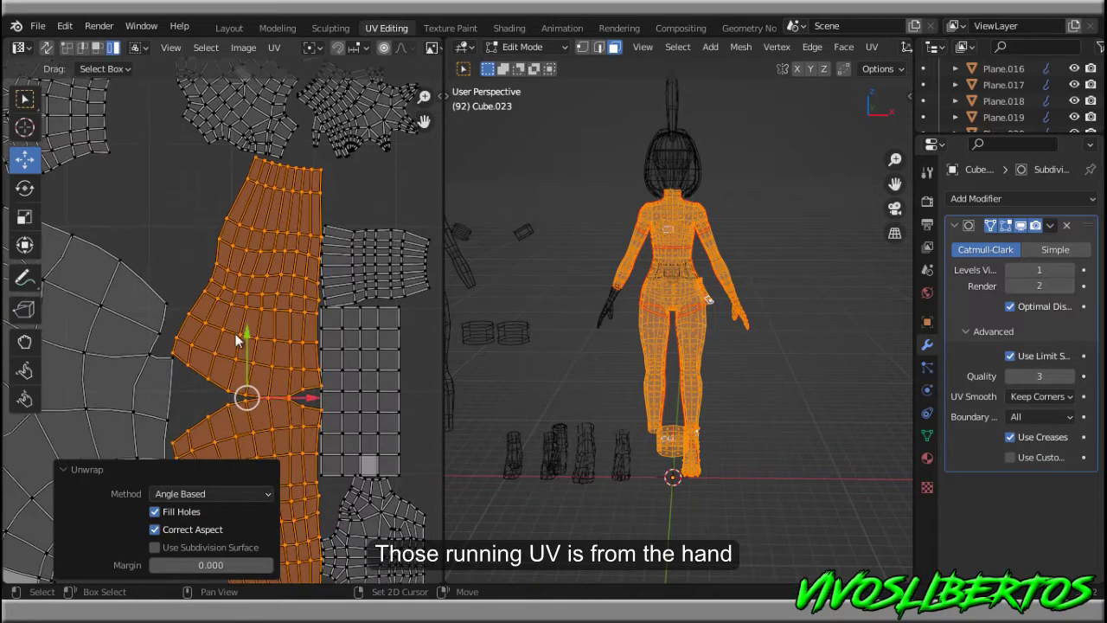
scroll(235, 334, "down", 1)
scroll(338, 277, "down", 1)
scroll(260, 168, "down", 1)
scroll(292, 229, "down", 1)
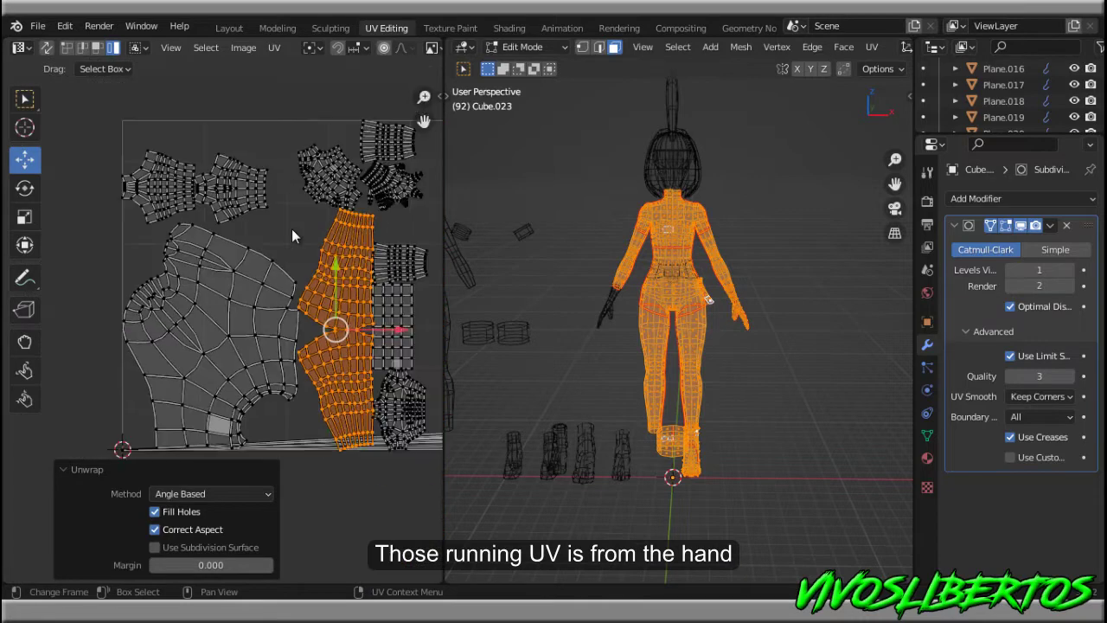
key("ctrl+z")
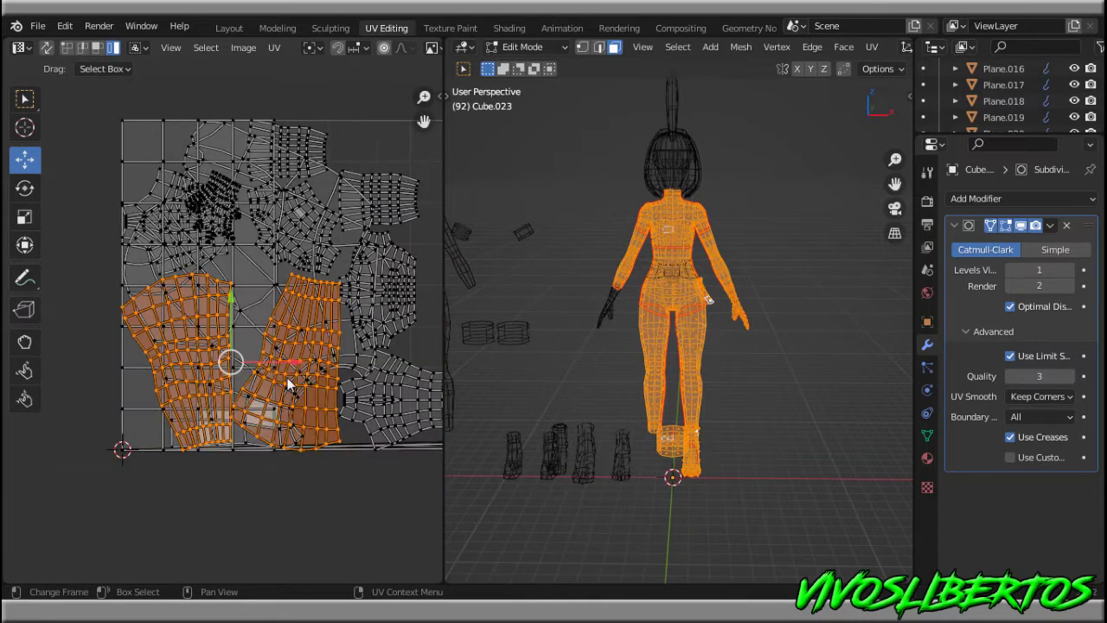
Re-unwrap, briefly try Conformal, then settle on Angle Based with Fill Holes off and margin 0.136
key("u")
left_click(231, 405)
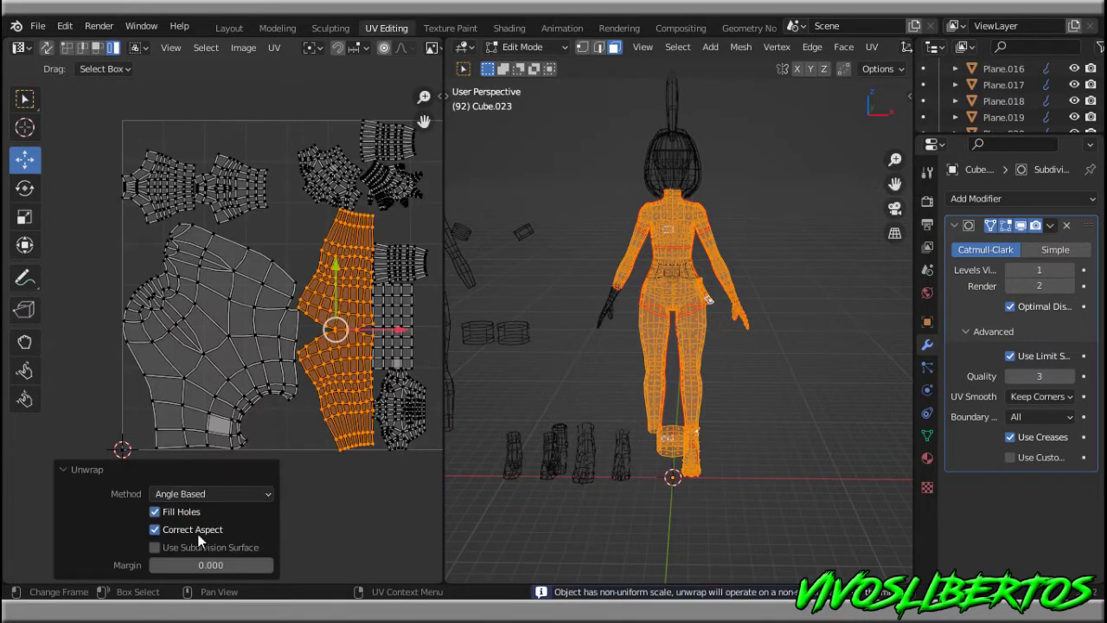
left_click(263, 494)
left_click(232, 533)
left_click(266, 492)
left_click(225, 510)
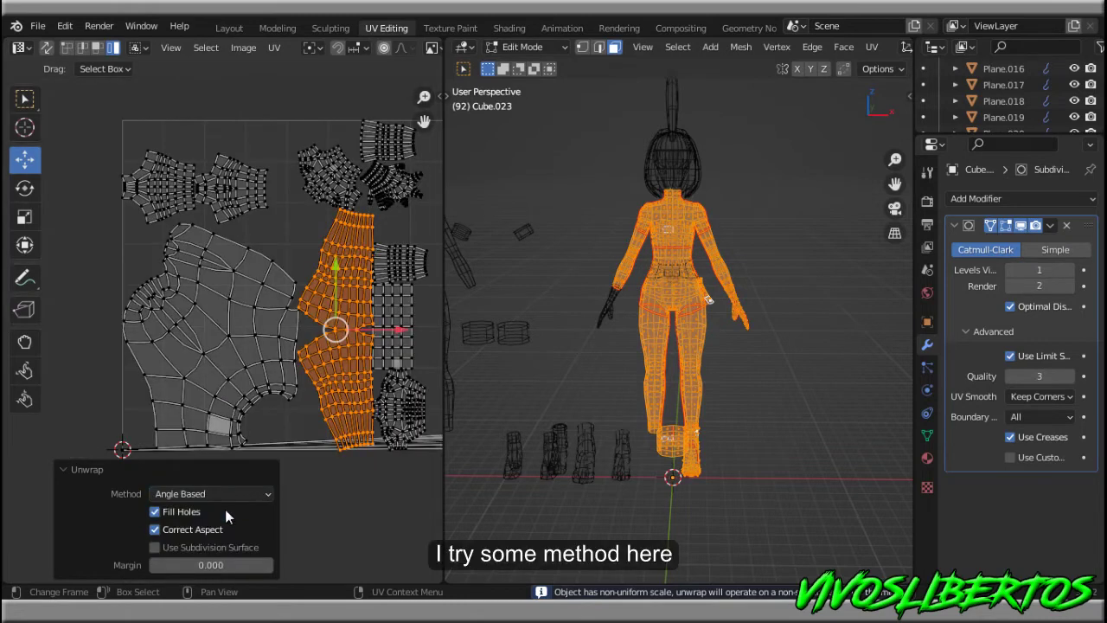
left_click(173, 513)
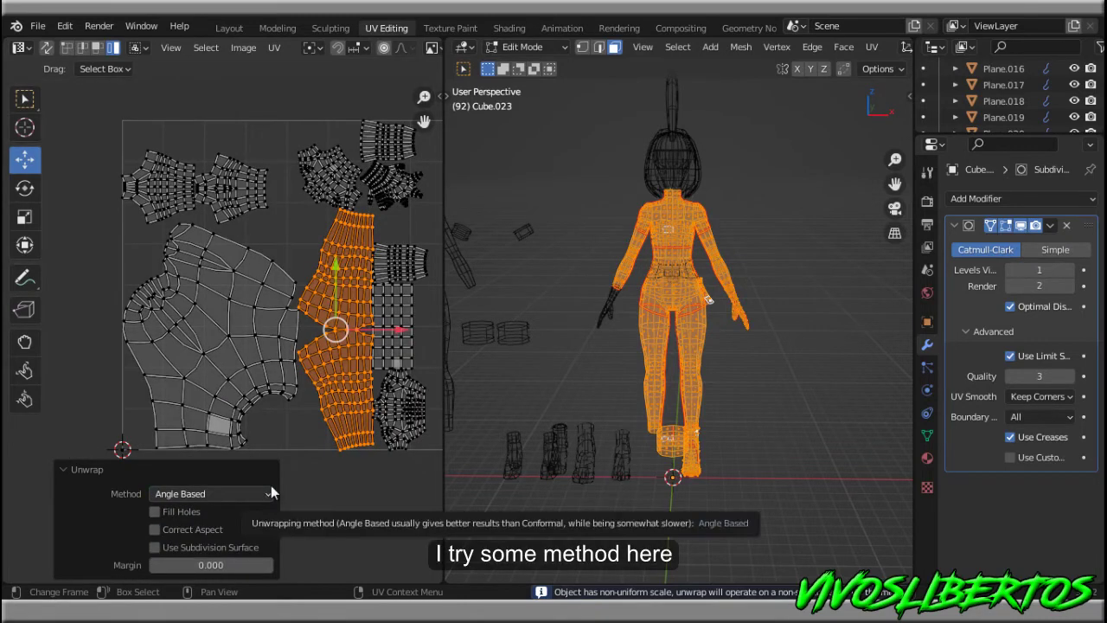
left_click_drag(212, 566, 251, 565)
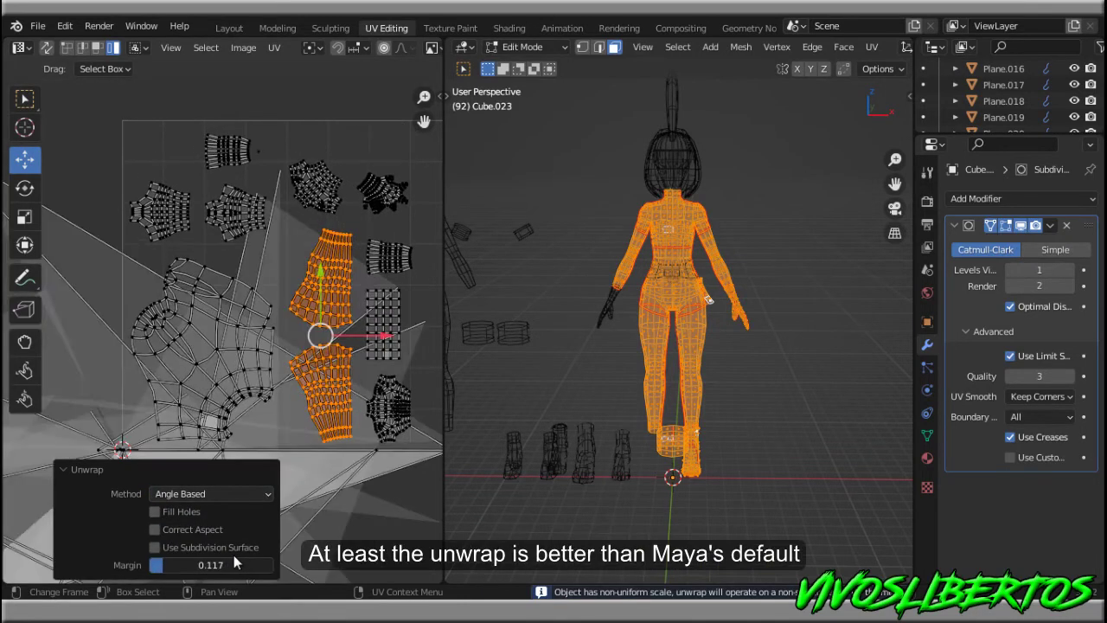
Widen the UV editor and zoom in on the spaced-apart islands
scroll(284, 382, "up", 1)
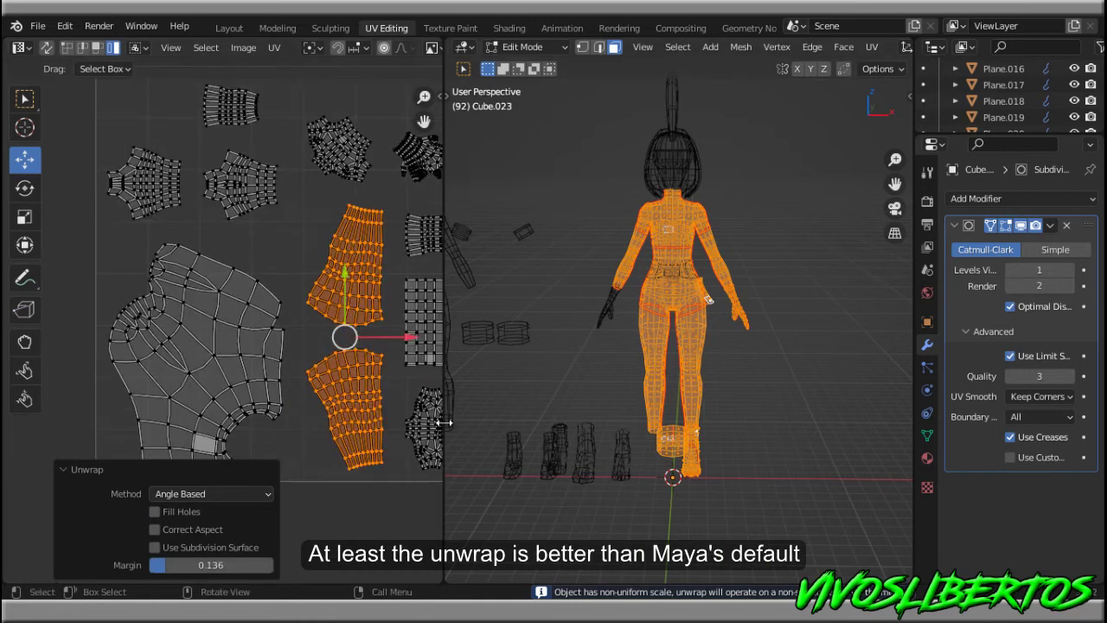
left_click_drag(443, 372, 571, 372)
scroll(449, 361, "up", 1)
scroll(449, 362, "up", 1, "ctrl")
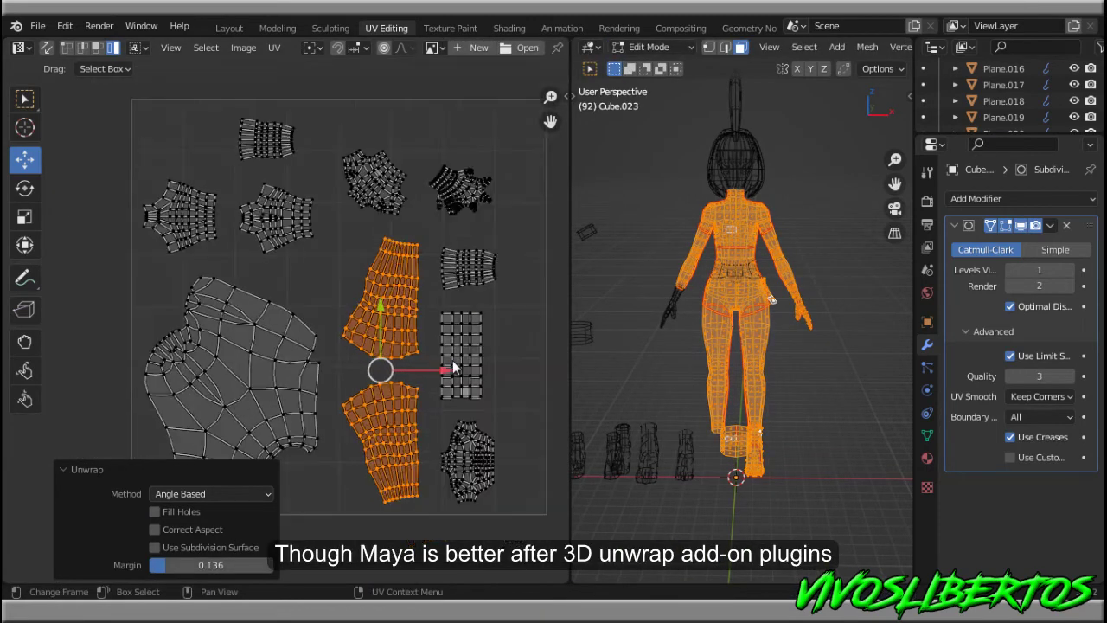
Select the boot mesh's linked geometry in Edit Mode, then leave Edit Mode
left_click(793, 436)
key("Tab")
left_click(785, 464)
key("Tab")
left_click(769, 464)
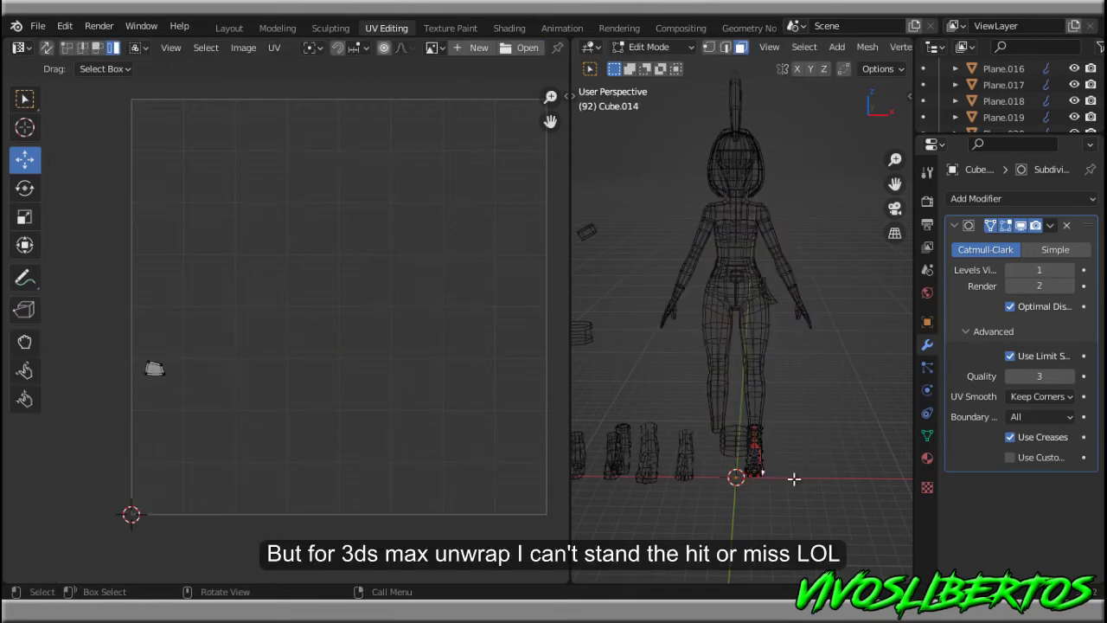
scroll(778, 478, "up", 1)
key("ctrl+l")
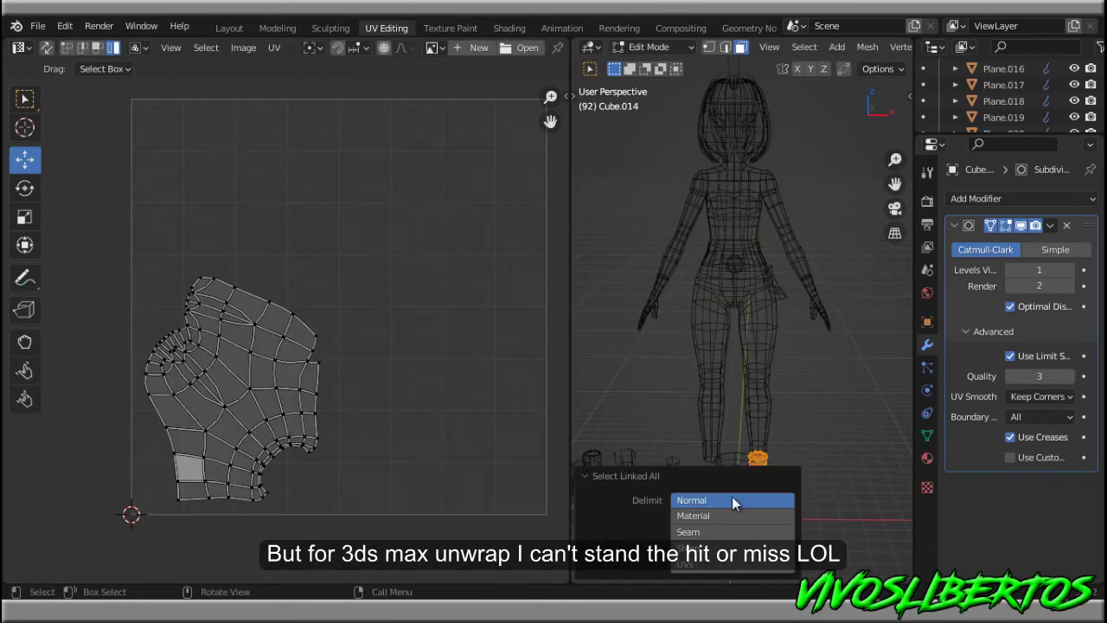
left_click(761, 377)
middle_click_drag(761, 377, 805, 436)
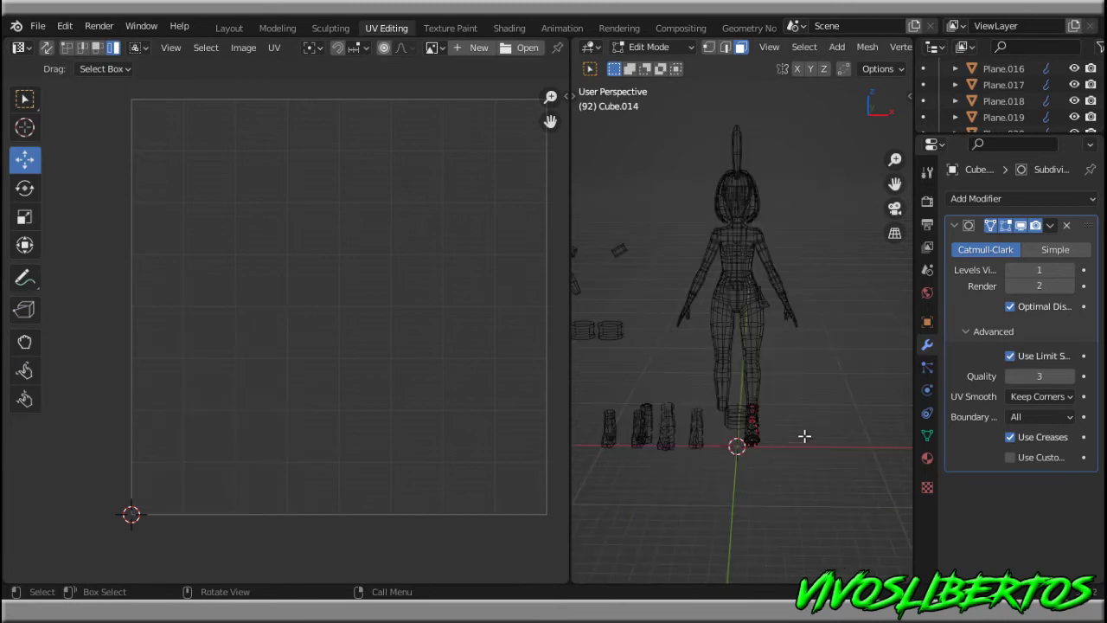
key("Tab")
Select the body object Cube, select all its geometry in Edit Mode, then undo back
left_click(761, 342)
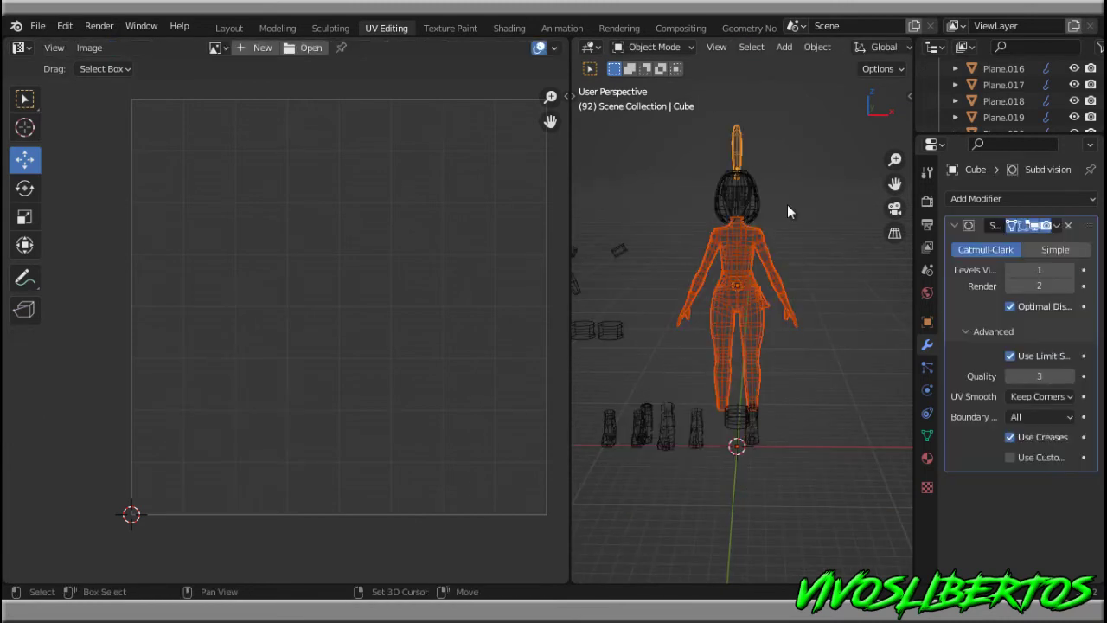
scroll(744, 430, "up", 2)
middle_click_drag(751, 426, 782, 407)
key("Tab")
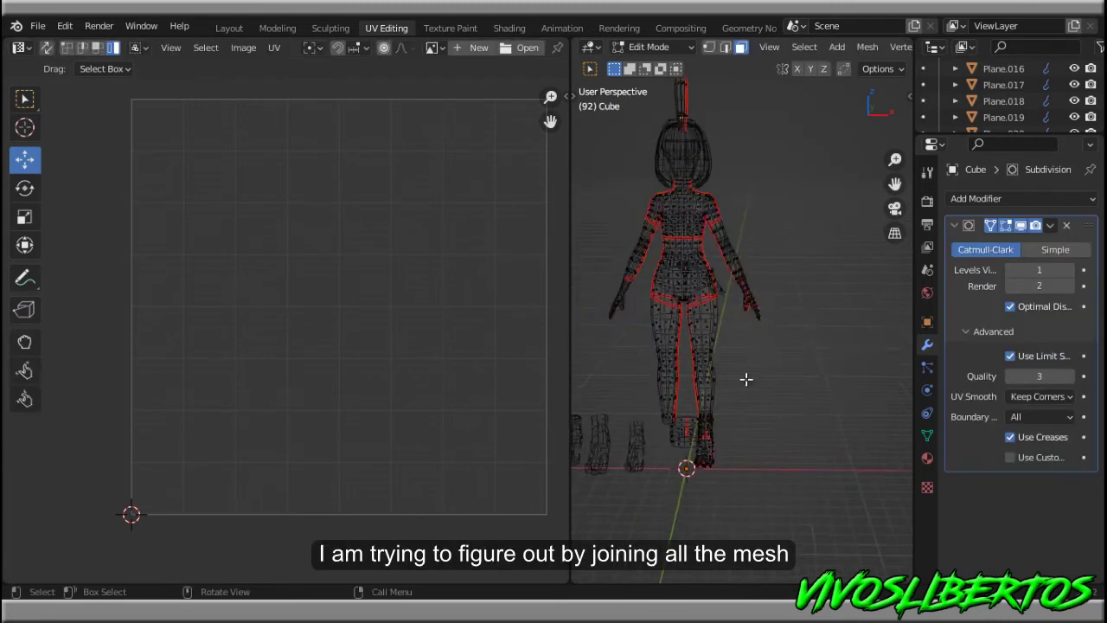
scroll(763, 232, "down", 2)
key("a")
key("ctrl+z")
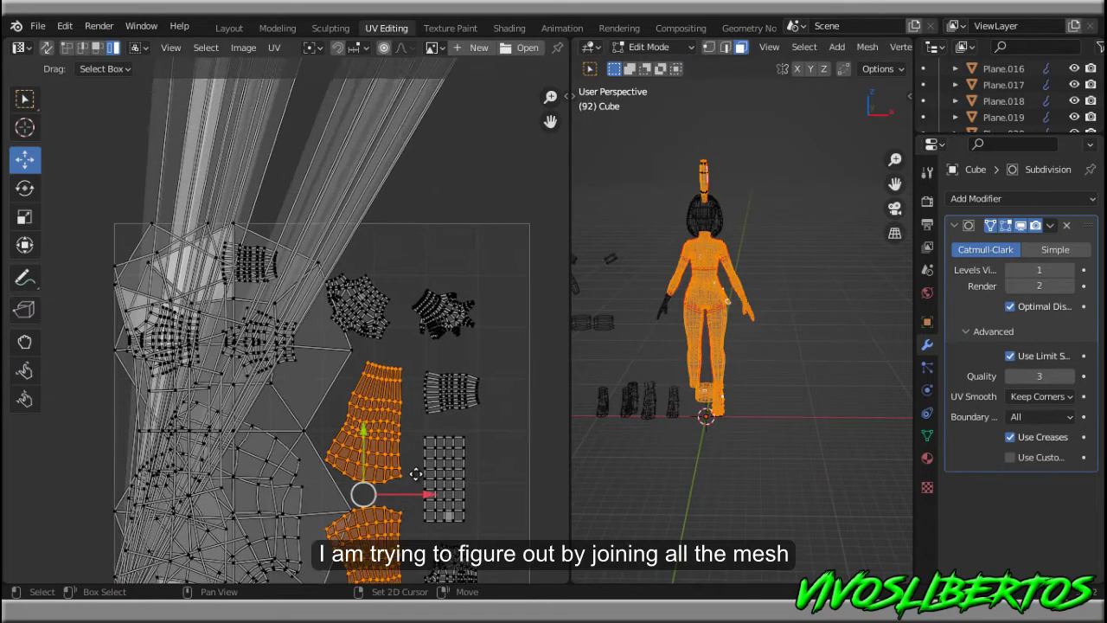
key("ctrl+z")
key("ctrl+z")
key("ctrl+z")
key("ctrl+z")
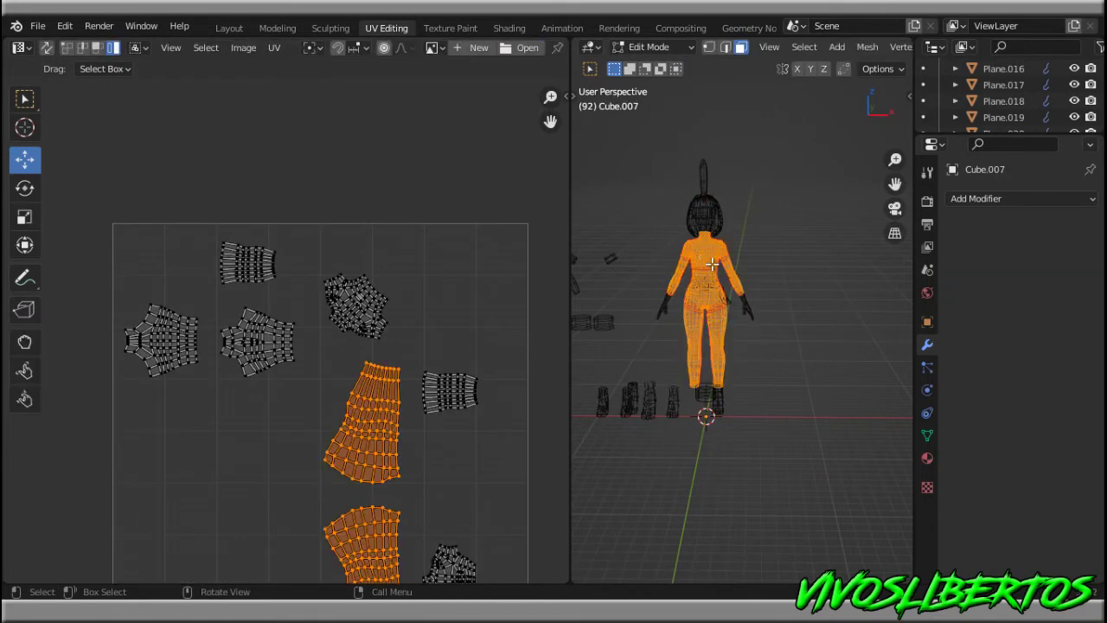
key("ctrl+z")
key("ctrl+z")
key("ctrl+z")
Reselect all of the body's geometry and frame the whole UV layout
mouse_move(730, 324)
middle_mouse_down()
mouse_move(697, 372)
mouse_move(746, 375)
middle_mouse_up()
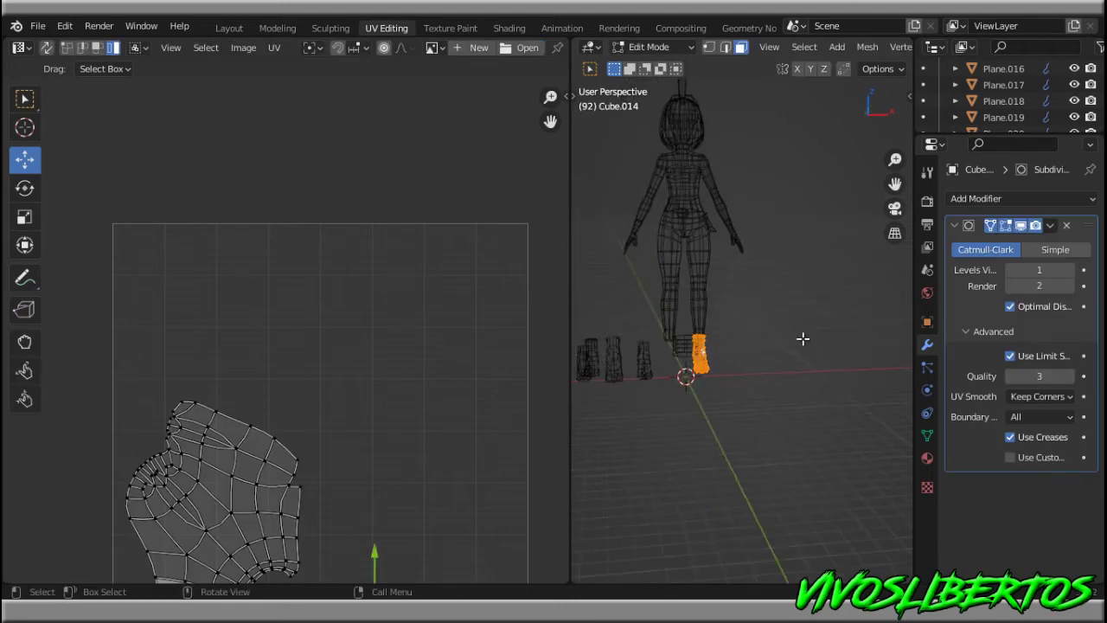
key("ctrl+z")
left_click_drag(808, 110, 667, 491)
mouse_move(449, 395)
middle_mouse_down()
mouse_move(442, 316)
mouse_move(522, 341)
middle_mouse_up()
scroll(360, 346, "up", 2)
Re-unwrap the body, undo the tangled result, return to Object Mode and select the gloved hands
key("u")
left_click(281, 366)
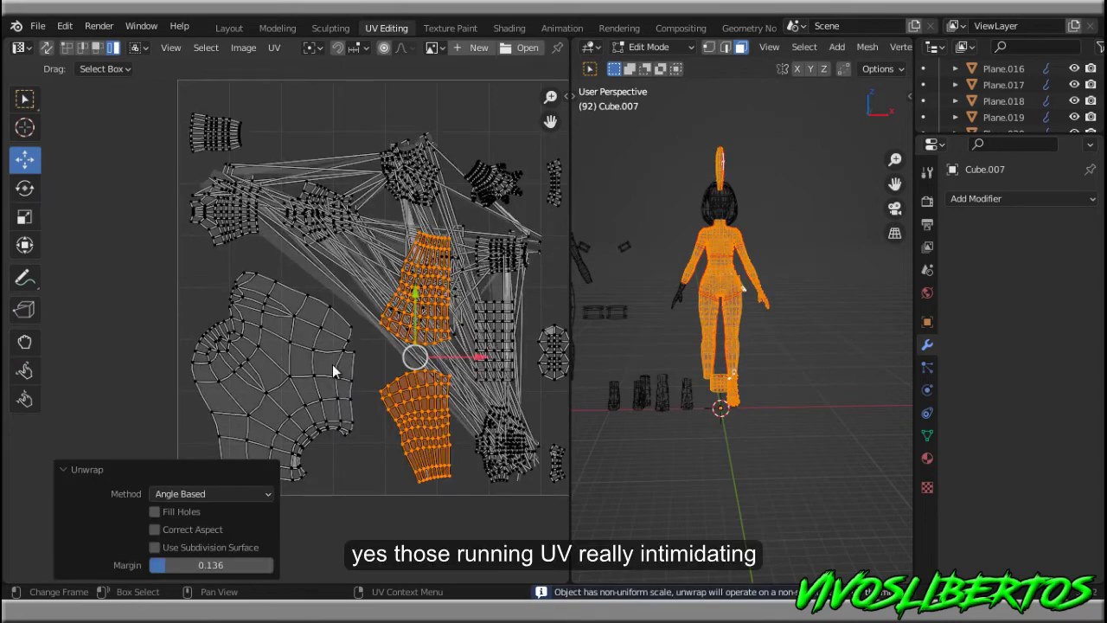
key("ctrl+z")
key("ctrl+z")
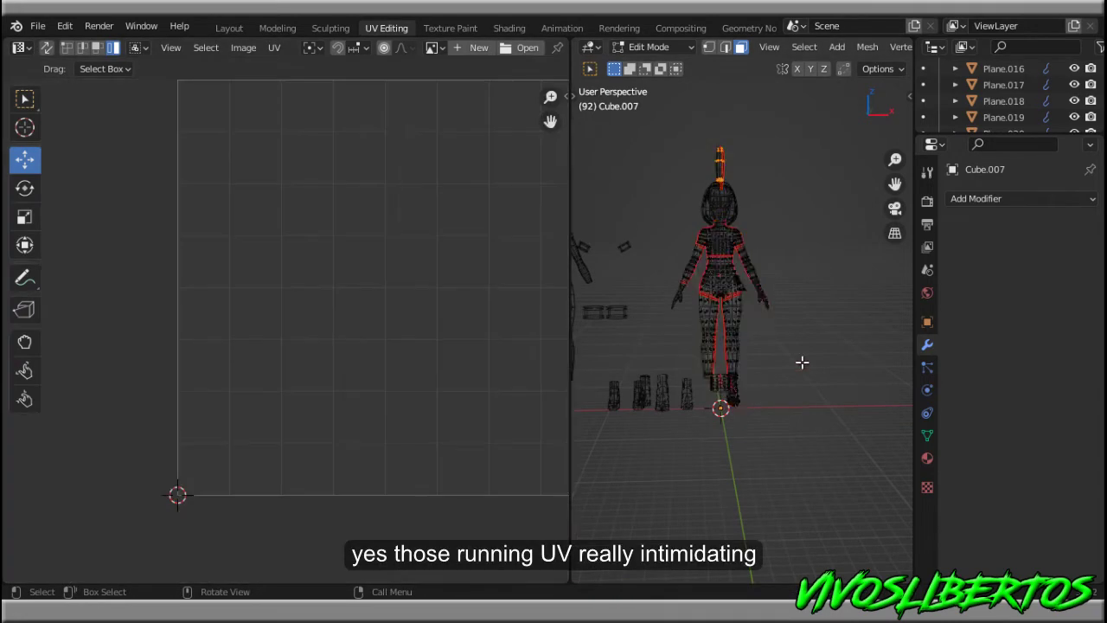
key("ctrl+z")
scroll(768, 364, "up", 4)
scroll(772, 291, "down", 1)
left_click(772, 291)
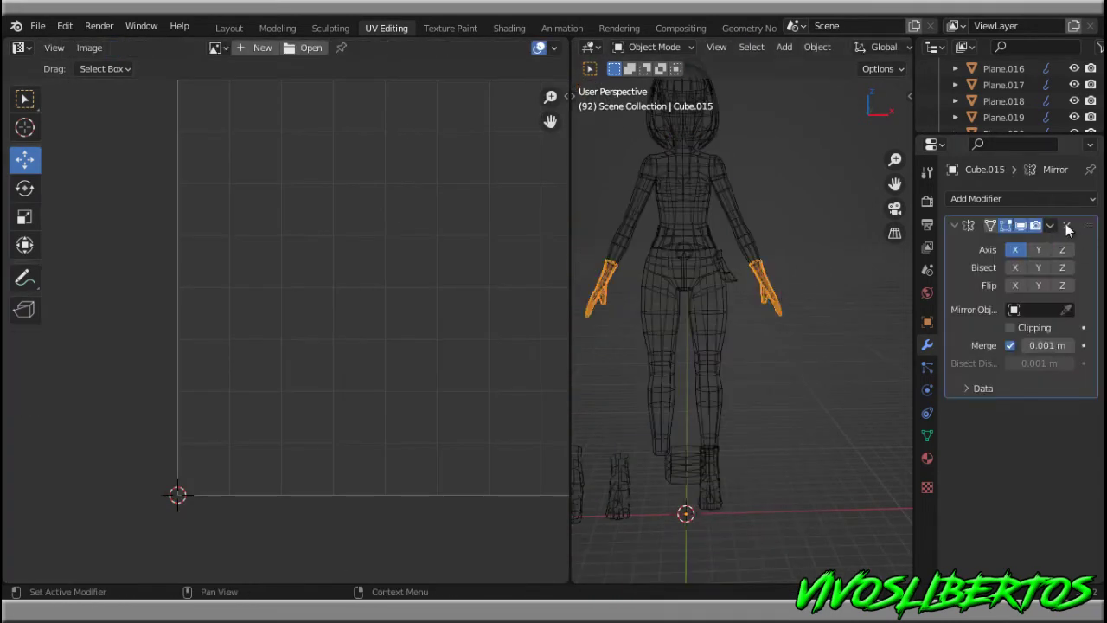
Box-select the body figure and hide all other objects with Shift+H
key("ctrl+a")
scroll(787, 252, "down", 2)
left_click_drag(787, 240, 653, 468)
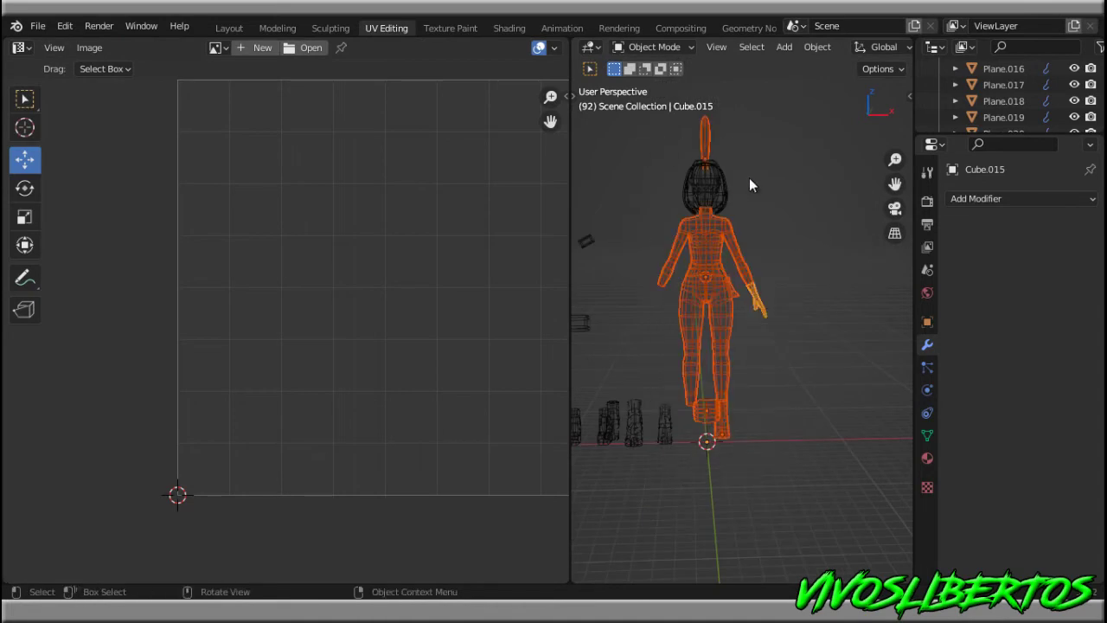
key("shift+h")
left_click_drag(786, 198, 657, 383)
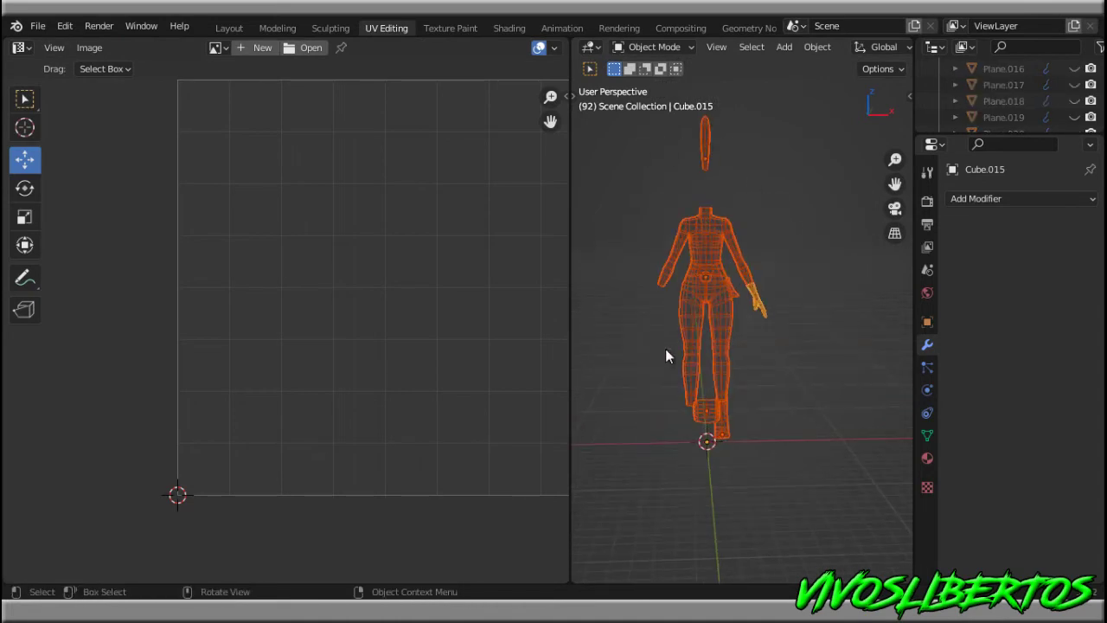
Test Unwrap and Smart UV Project on the body in Edit Mode, then return to Object Mode
key("Tab")
scroll(745, 308, "down", 2)
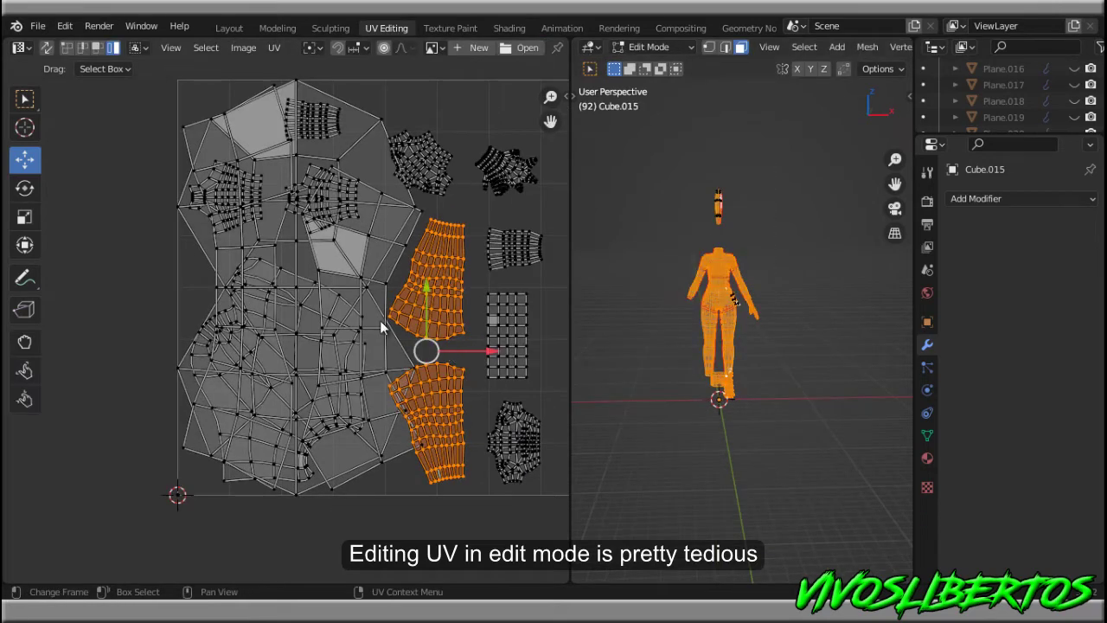
key("u")
left_click(344, 345)
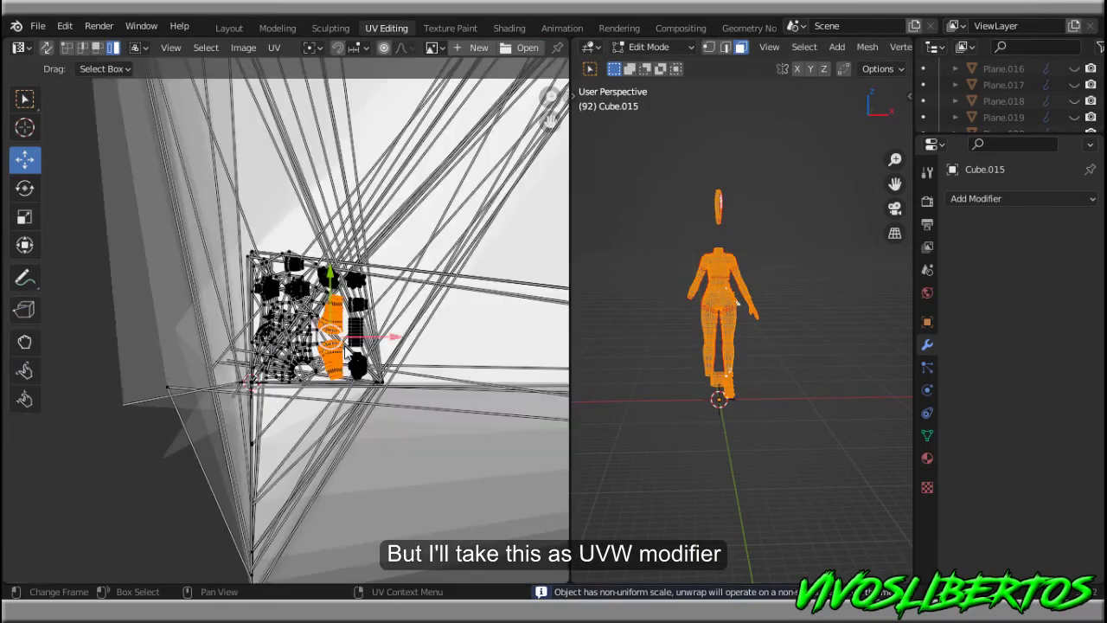
key("u")
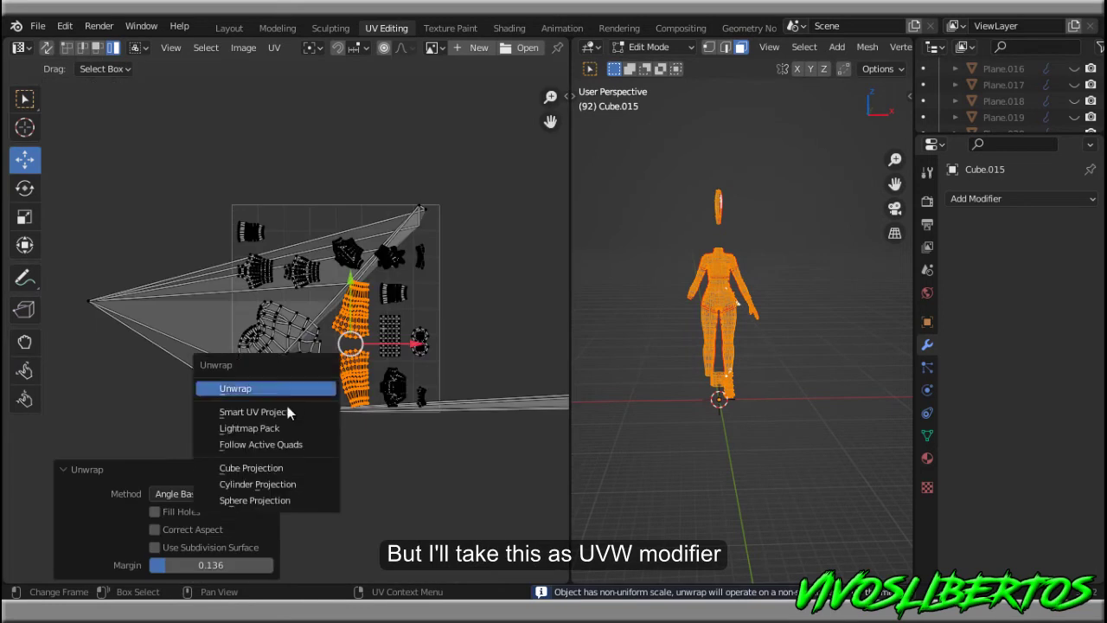
left_click(287, 410)
key("a")
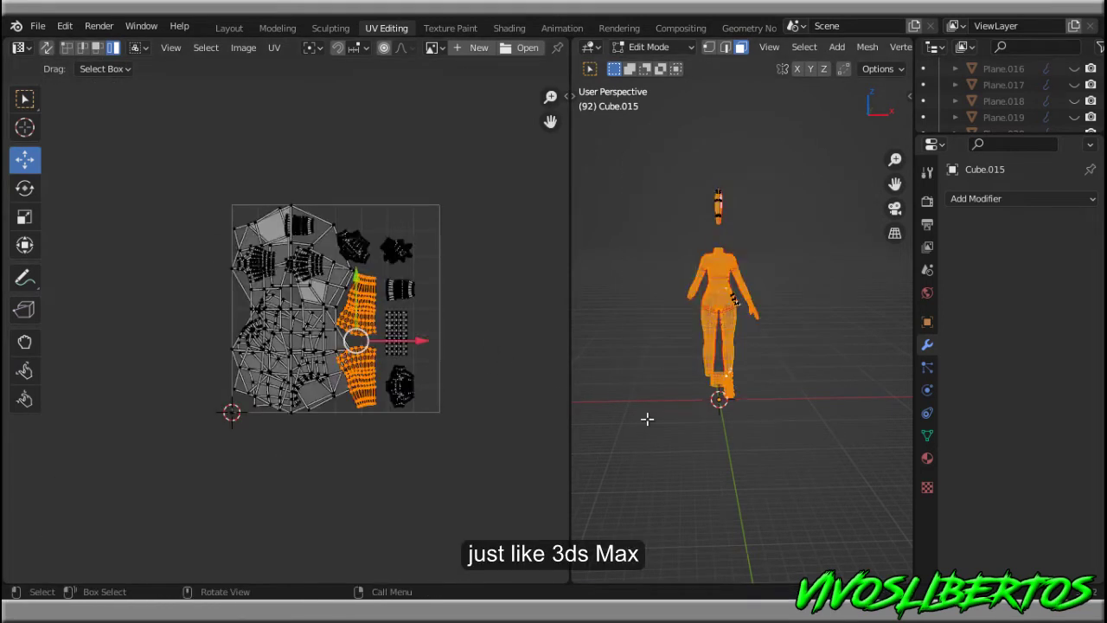
scroll(647, 420, "up", 2)
scroll(352, 363, "up", 3)
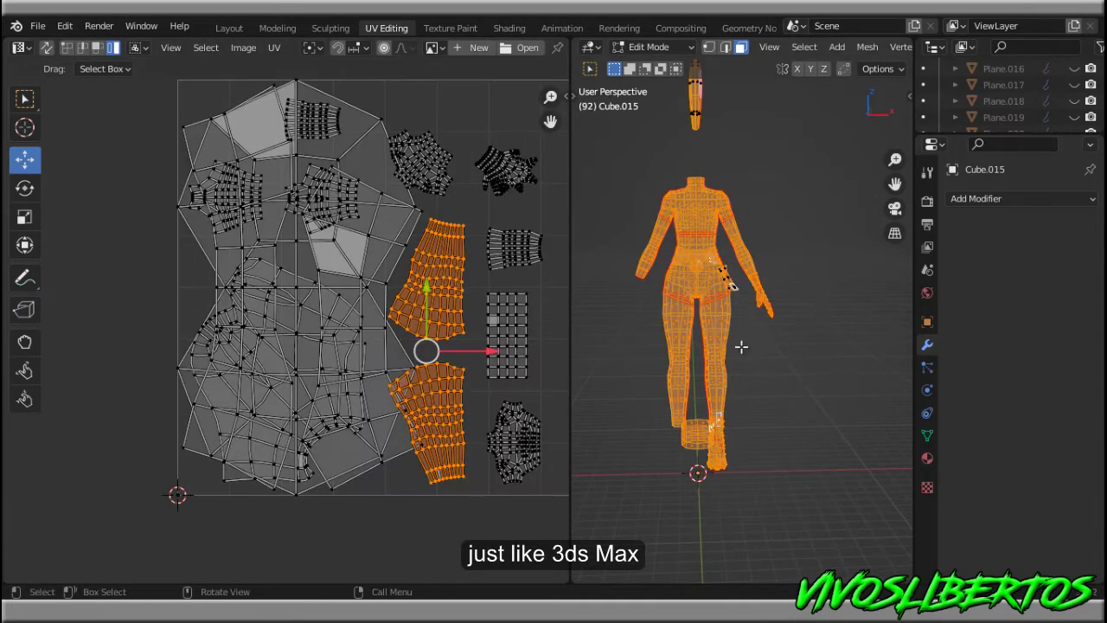
key("Tab")
Select the figure with the body active alongside the gloved hand
scroll(741, 346, "down", 1)
left_click_drag(791, 169, 641, 385)
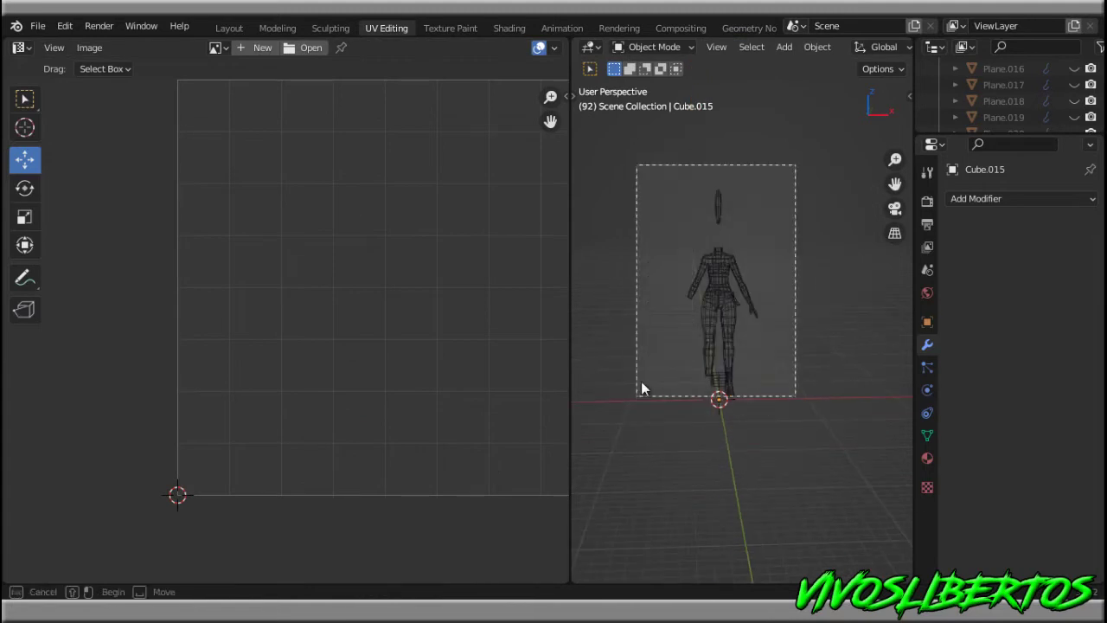
left_click(765, 313, "shift")
middle_click_drag(776, 299, 780, 345, "shift")
Join the hand into the body with Ctrl+J and unwrap all of the combined mesh
scroll(722, 330, "up", 1)
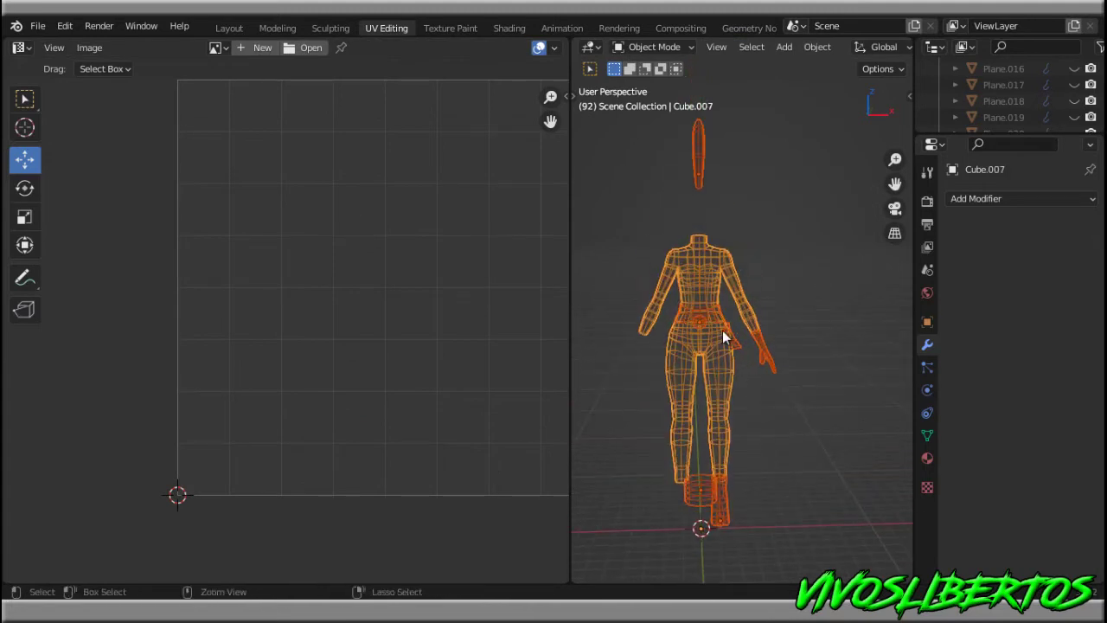
key("ctrl+j")
key("Tab")
key("alt+a")
left_click_drag(786, 169, 618, 505)
key("u")
left_click(413, 370)
Adjust the island margin and briefly toggle subdivision-based unwrapping on and off
scroll(466, 331, "up", 2)
mouse_move(173, 565)
left_mouse_down()
mouse_move(145, 567)
mouse_move(155, 565)
left_mouse_up()
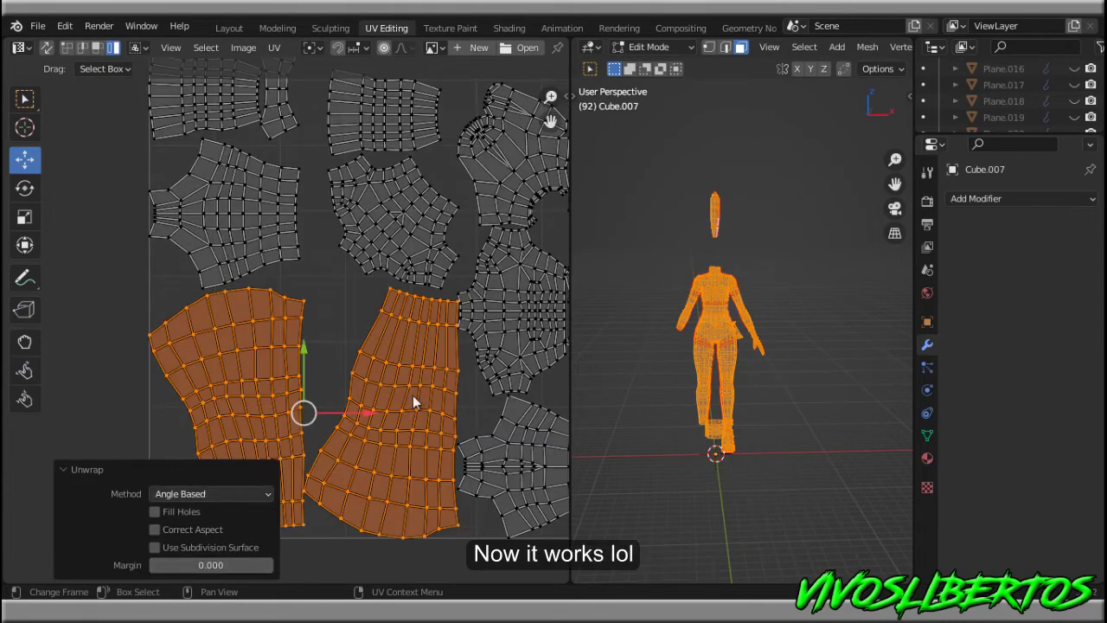
scroll(413, 399, "down", 1)
mouse_move(165, 560)
left_mouse_down()
mouse_move(187, 555)
mouse_move(143, 558)
left_mouse_up()
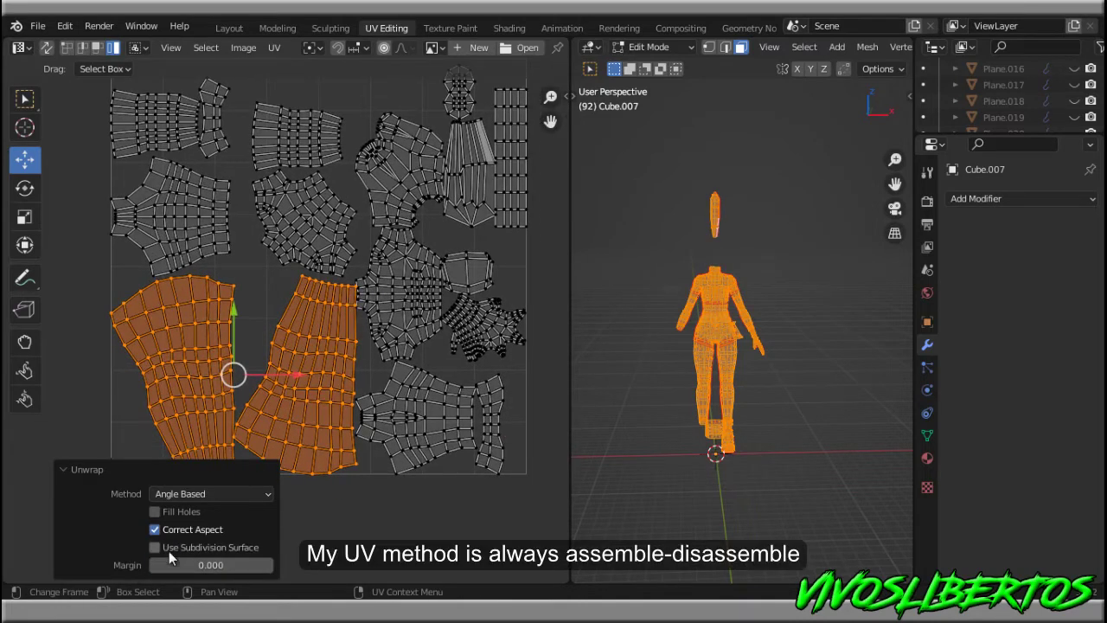
left_click(156, 546)
scroll(738, 419, "up", 5)
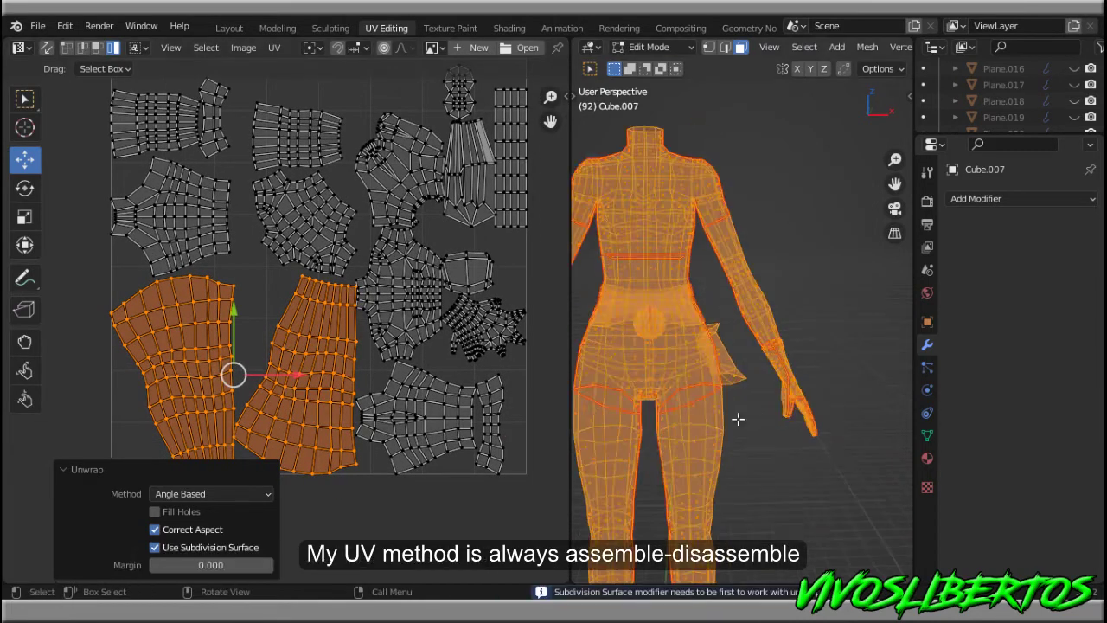
scroll(738, 419, "up", 3)
scroll(717, 297, "down", 6, "shift")
left_click(156, 546)
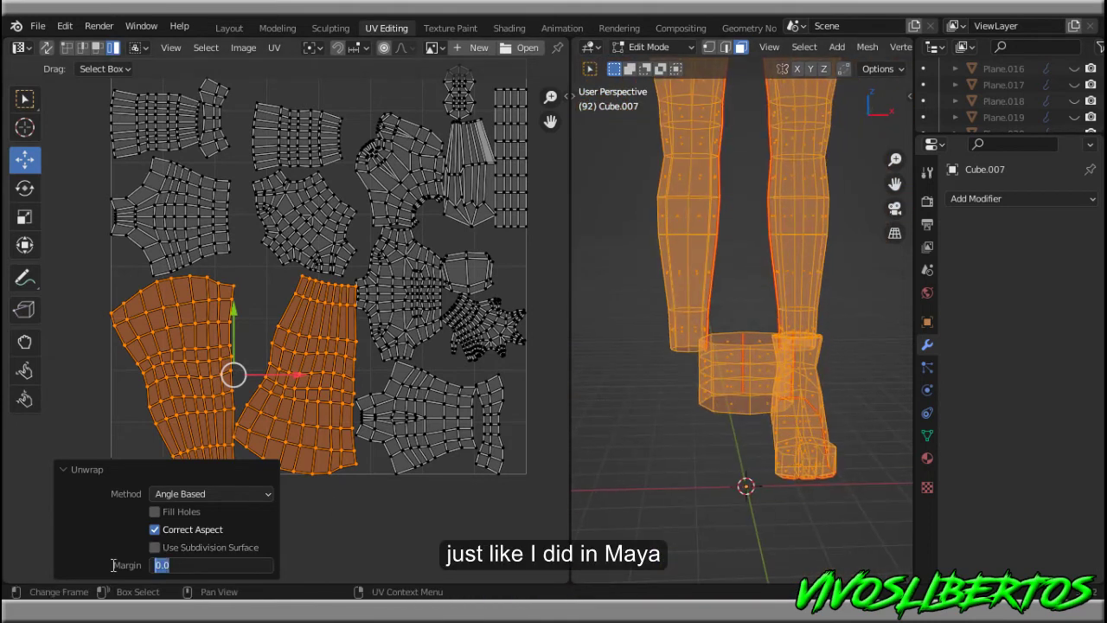
Try island margins of 0.1, 0.001, 0.002 and 0.005
type("0.1")
key("Return")
type("0.001")
key("Return")
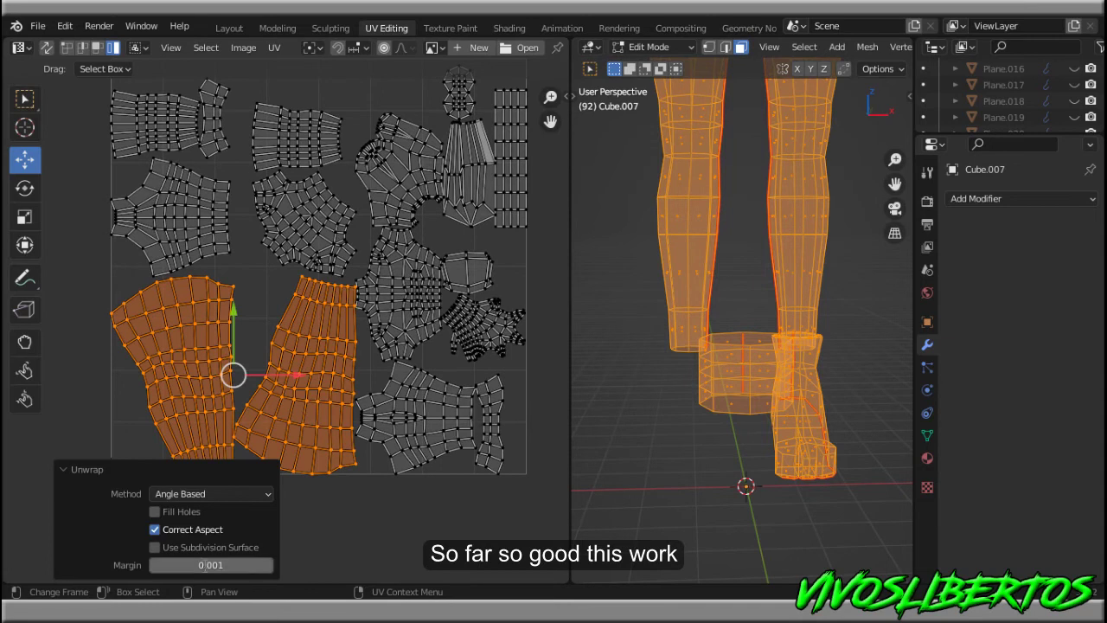
type("0.002")
key("Return")
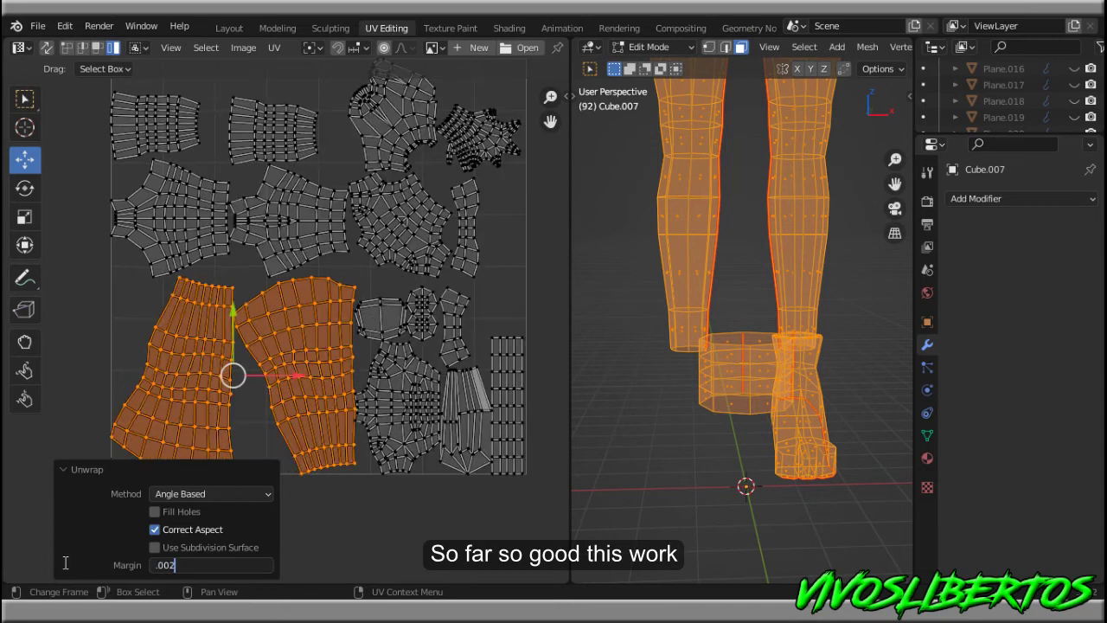
type("5")
key("Return")
Retry island margins of 0.1, 0.09 and 0.007
double_click(69, 565)
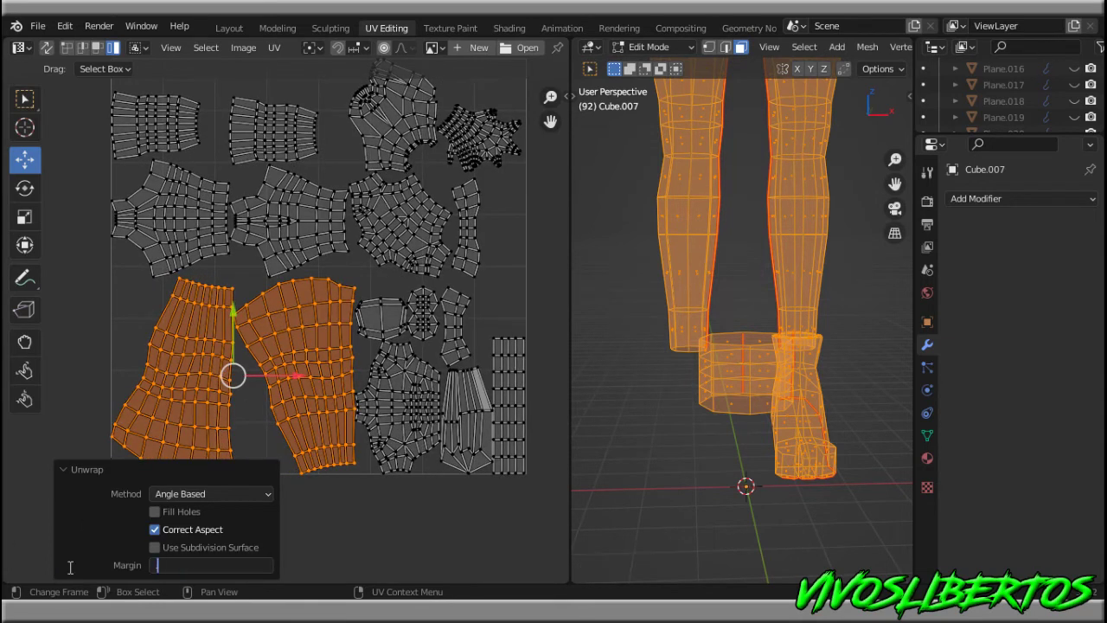
type("0.1")
key("Return")
type("9")
key("Return")
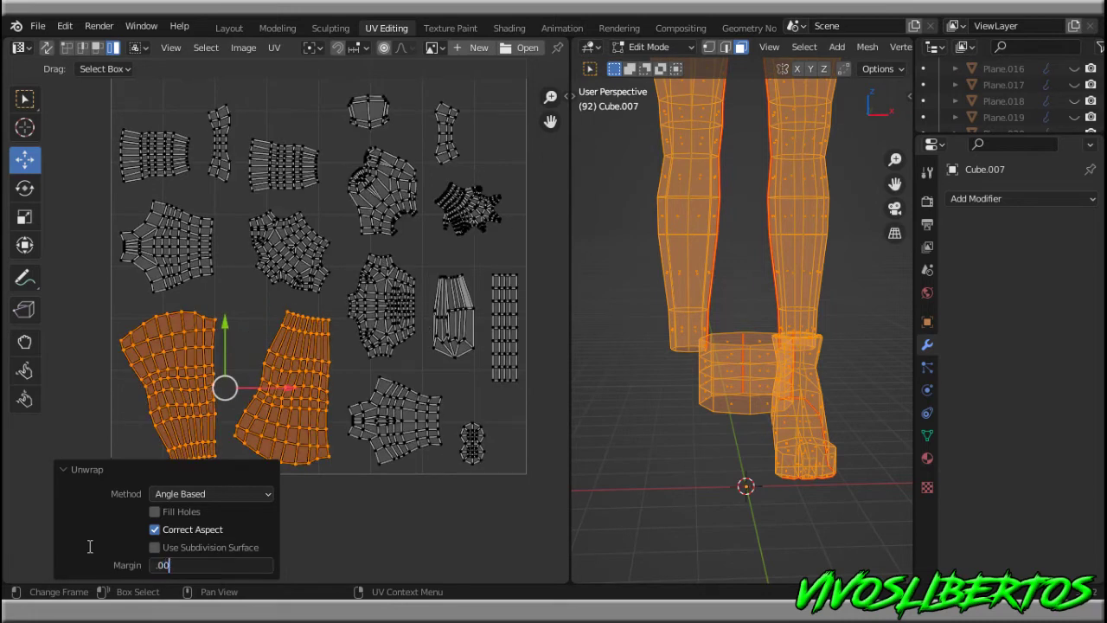
type("7")
key("Return")
Inspect the UV layout and settle the island margin at 0.008
scroll(334, 340, "up", 1)
scroll(334, 341, "up", 3)
scroll(324, 330, "up", 2)
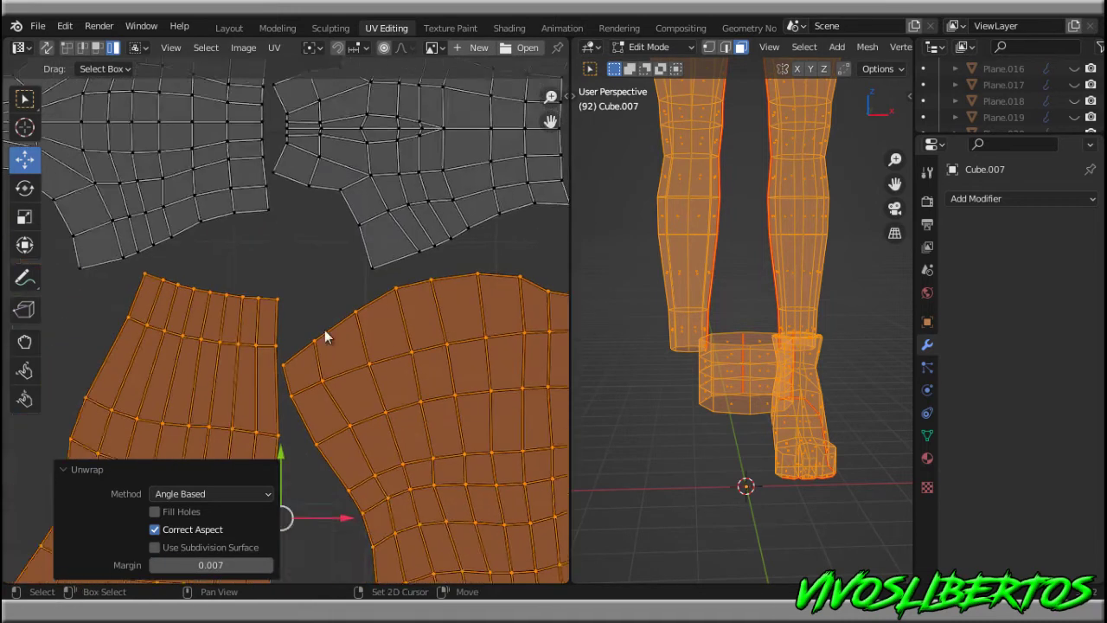
scroll(324, 330, "down", 2)
scroll(378, 338, "up", 3, "shift")
scroll(252, 321, "left", 3, "ctrl")
scroll(406, 355, "up", 2)
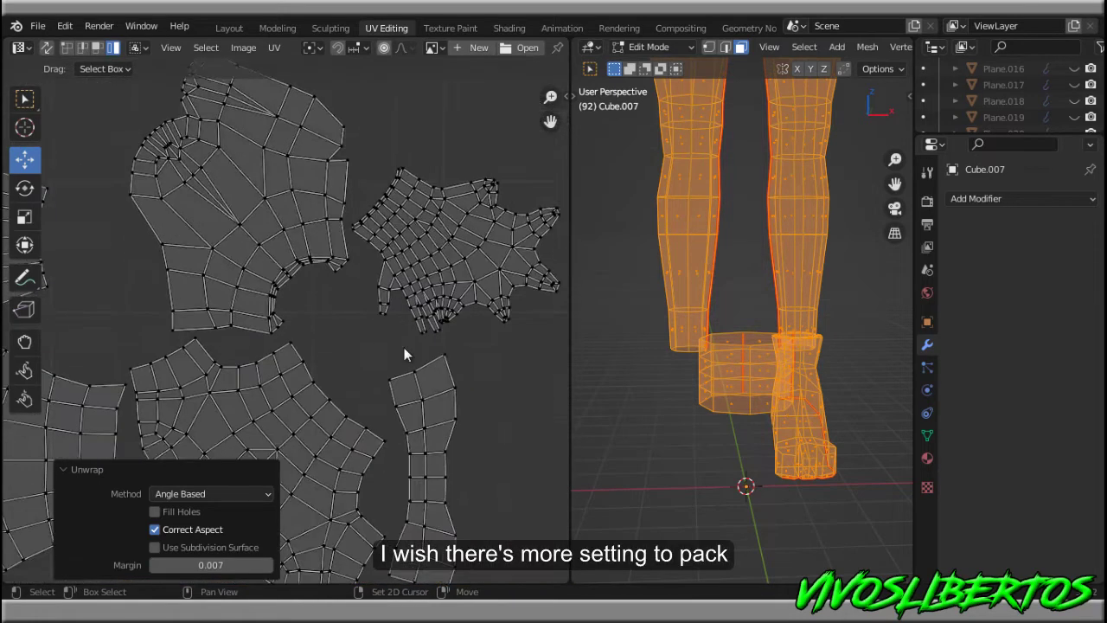
scroll(406, 354, "down", 2)
scroll(442, 375, "up", 3)
scroll(326, 308, "down", 2)
scroll(425, 341, "down", 2)
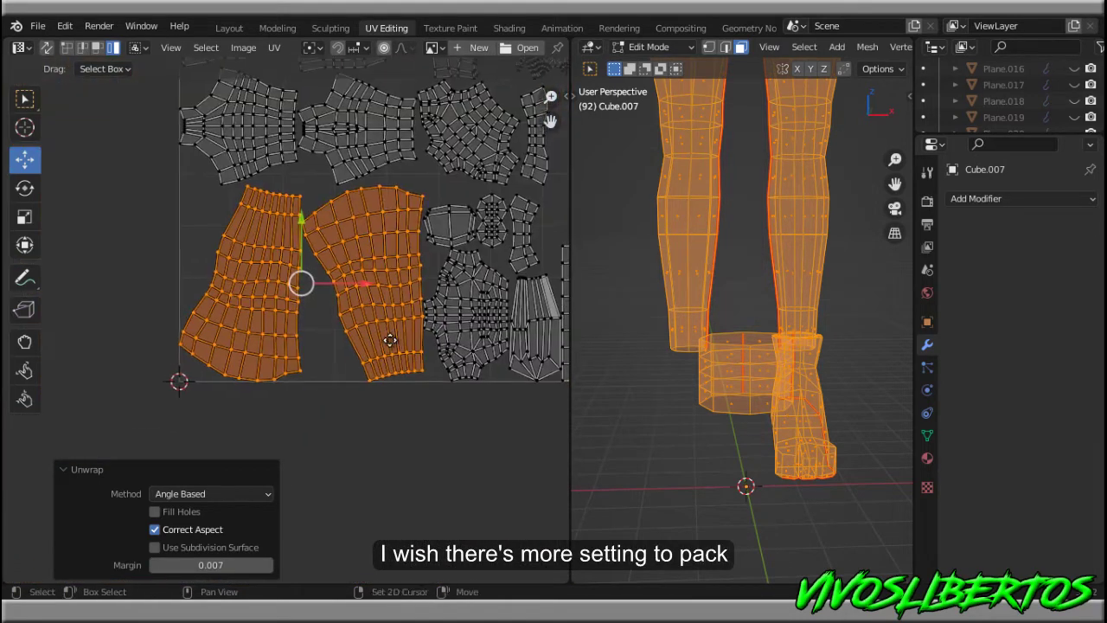
scroll(390, 340, "up", 1, "shift")
left_click(164, 565)
type("0.008")
key("Return")
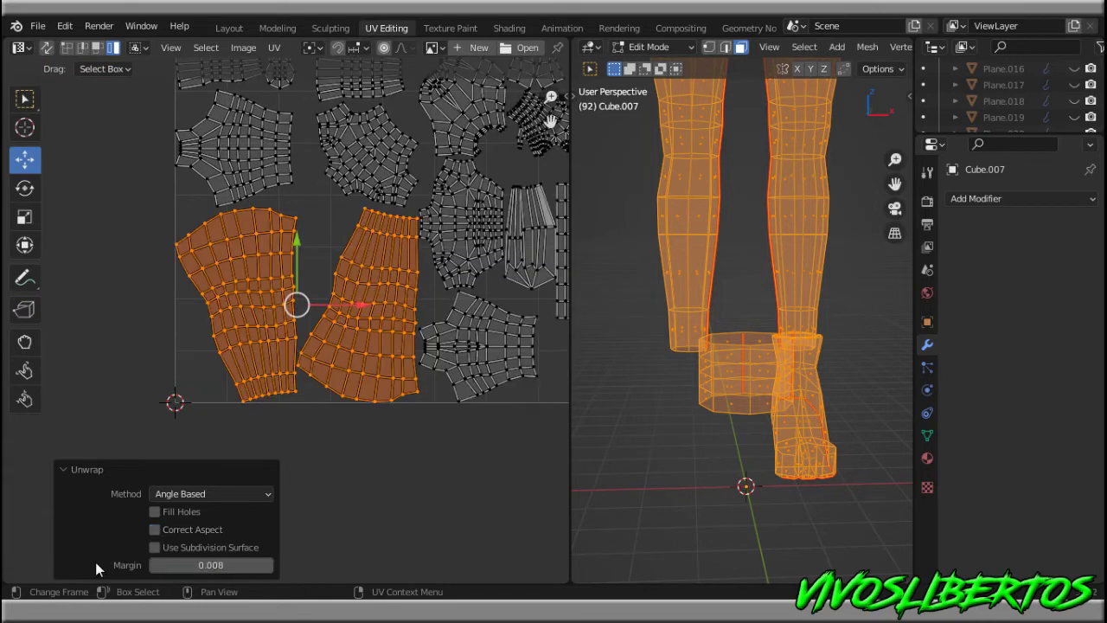
Return to Object Mode, clear the selection and save char_01.blend
scroll(444, 304, "up", 2)
scroll(433, 346, "up", 1)
scroll(421, 395, "up", 1)
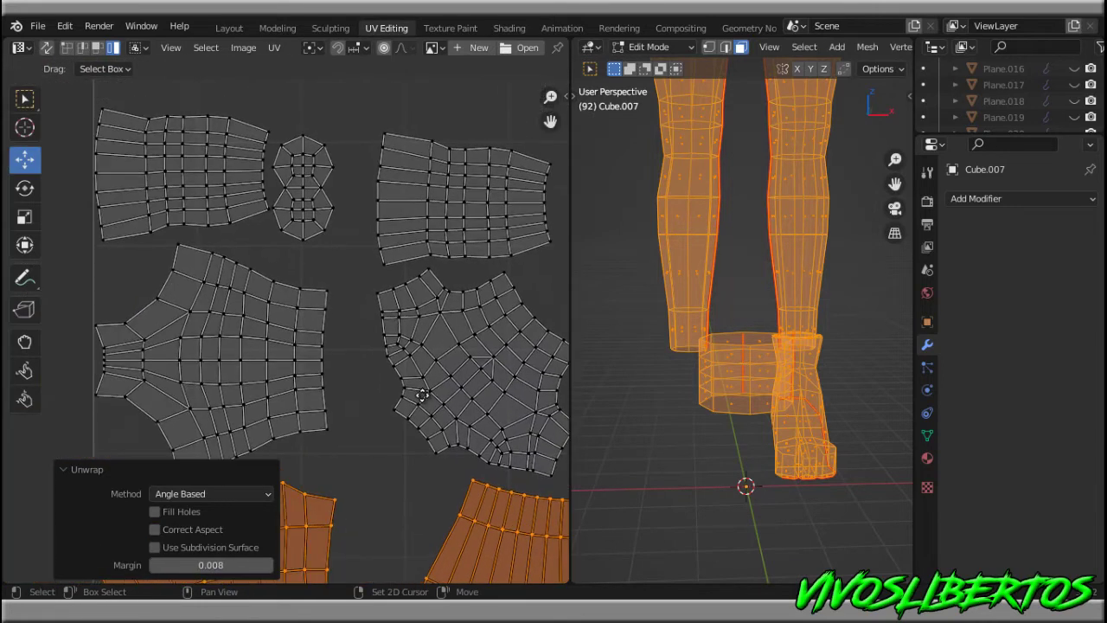
scroll(422, 395, "down", 3)
scroll(378, 323, "up", 3)
scroll(378, 323, "up", 1, "shift")
scroll(394, 300, "up", 2, "shift")
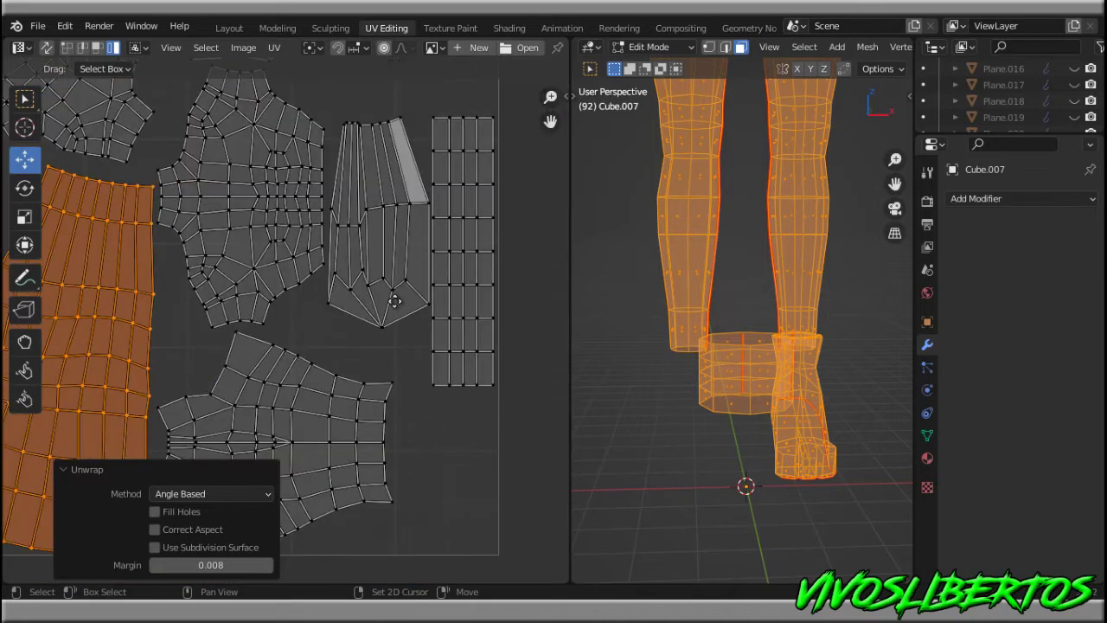
scroll(390, 364, "up", 4, "shift")
key("Tab")
scroll(638, 377, "down", 3)
mouse_move(724, 342)
middle_mouse_down()
mouse_move(731, 357)
mouse_move(792, 363)
middle_mouse_up()
left_click(731, 358)
key("ctrl+s")
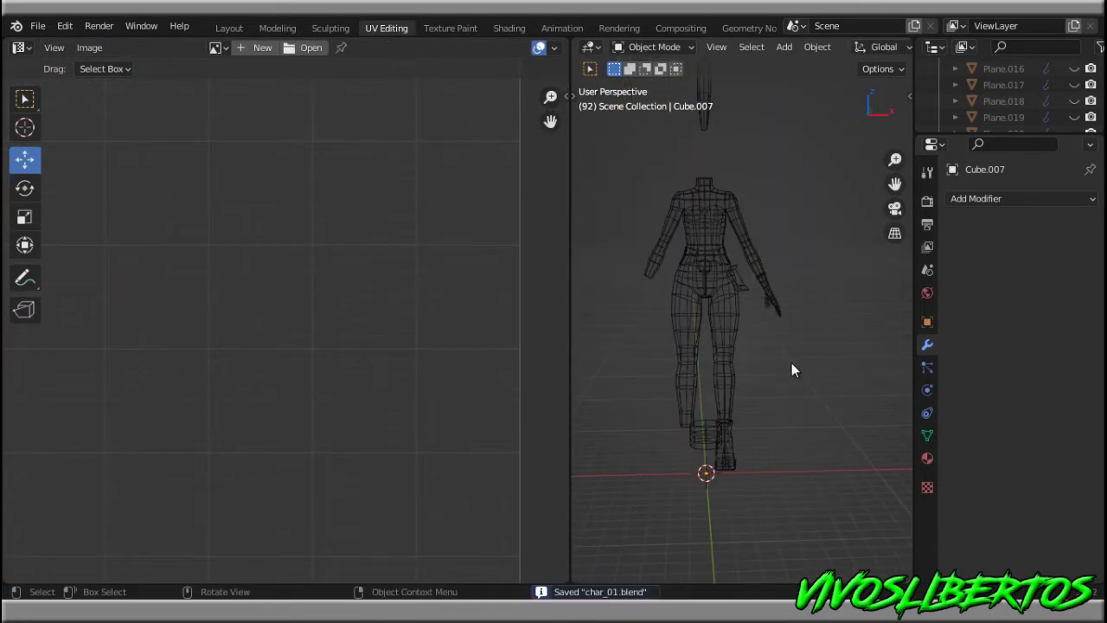
Select the joined figure and review its packed UV islands in Edit Mode, then return to Object Mode
left_click(725, 359)
key("Tab")
scroll(769, 371, "down", 1)
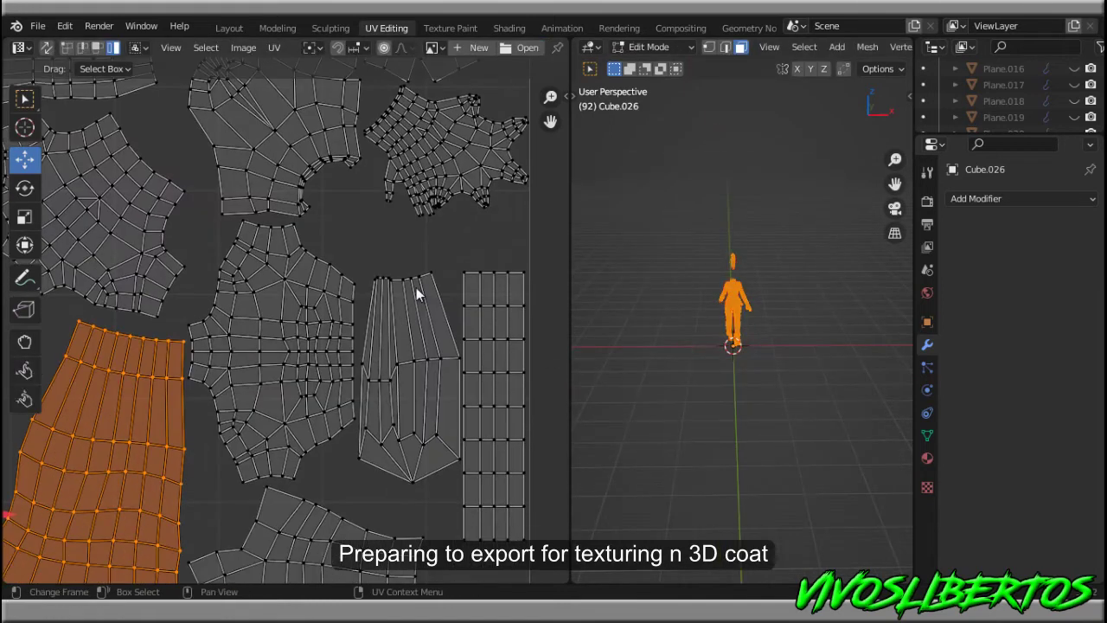
scroll(410, 321, "up", 2)
middle_click_drag(410, 321, 373, 297)
scroll(373, 297, "up", 2)
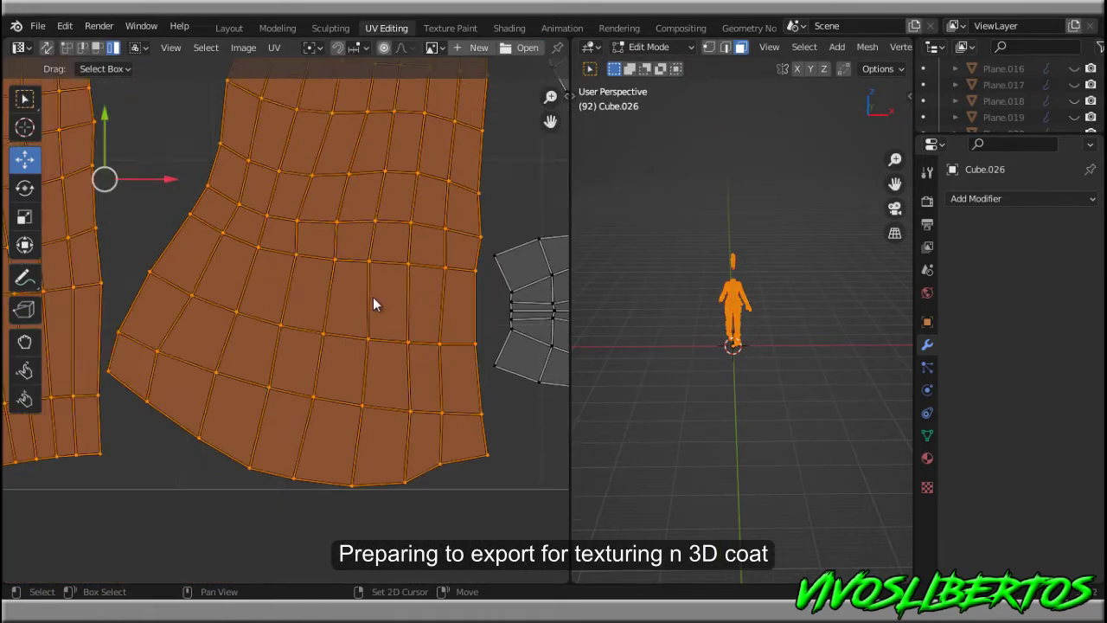
scroll(353, 370, "down", 3)
mouse_move(353, 370)
middle_mouse_down()
mouse_move(261, 373)
mouse_move(254, 307)
middle_mouse_up()
scroll(718, 325, "up", 3)
key("Tab")
Save the file and add a Mirror modifier to the arm piece
left_click(797, 336)
key("ctrl+s")
scroll(797, 336, "up", 3)
left_click(797, 241)
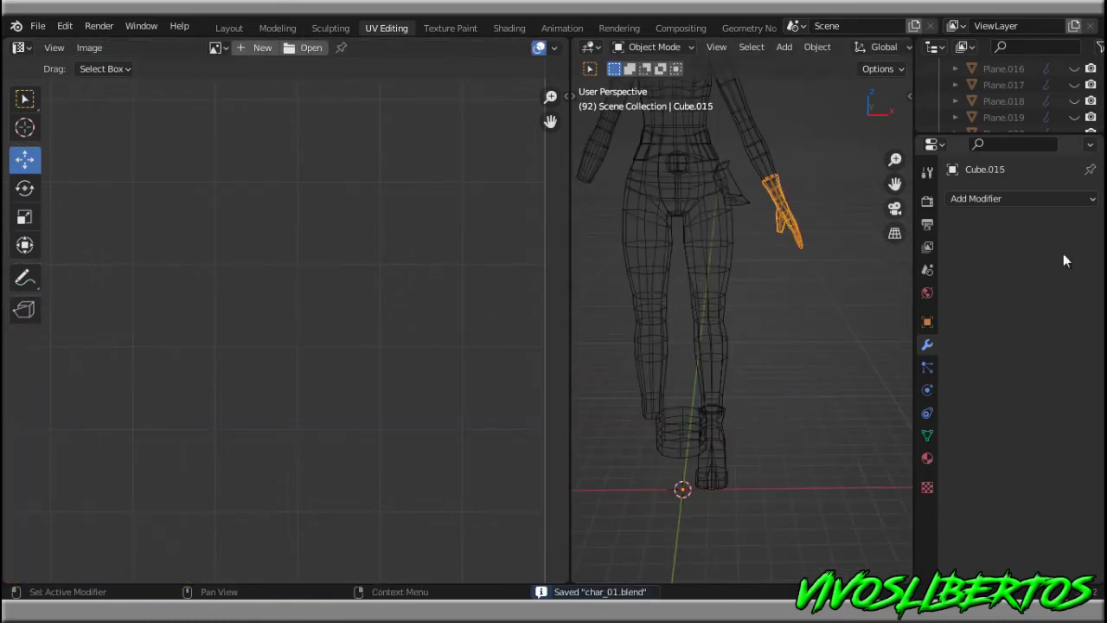
left_click(1020, 199)
left_click(791, 386)
Select the boot and view it from the front in the Layout workspace
left_click(726, 419)
scroll(769, 424, "up", 3)
scroll(780, 462, "down", 3)
key("KP_1")
scroll(770, 445, "up", 3)
scroll(774, 437, "up", 2)
key("ctrl+Page_Up")
key("ctrl+Page_Up")
key("ctrl+Page_Up")
key("KP_1")
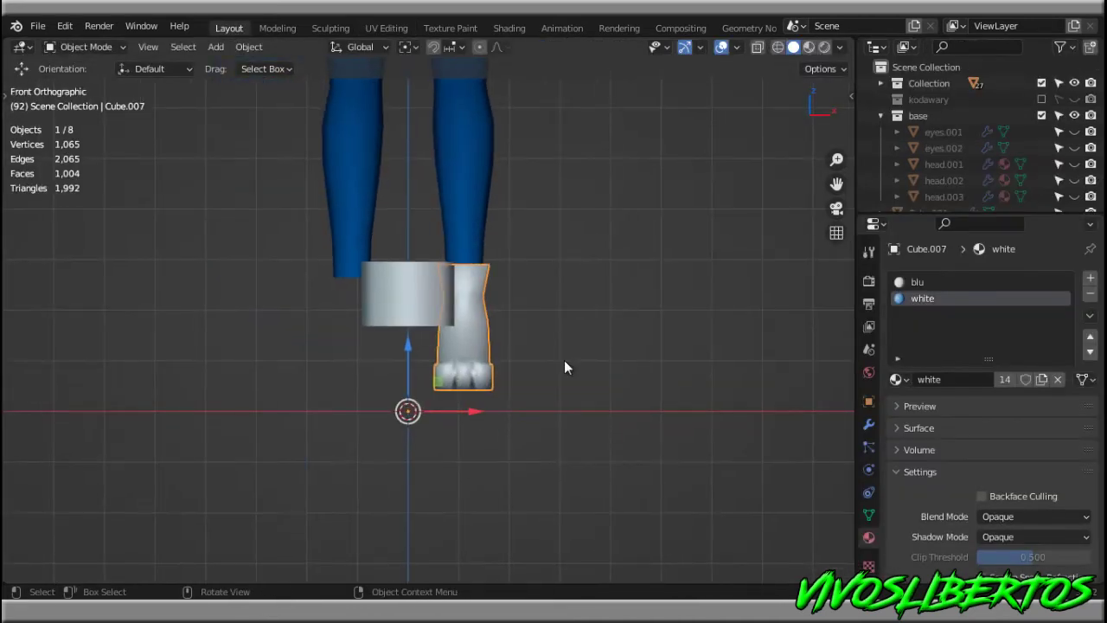
Set the boot's origin to its geometry and its X location to 0
left_click(249, 46)
left_click(441, 97)
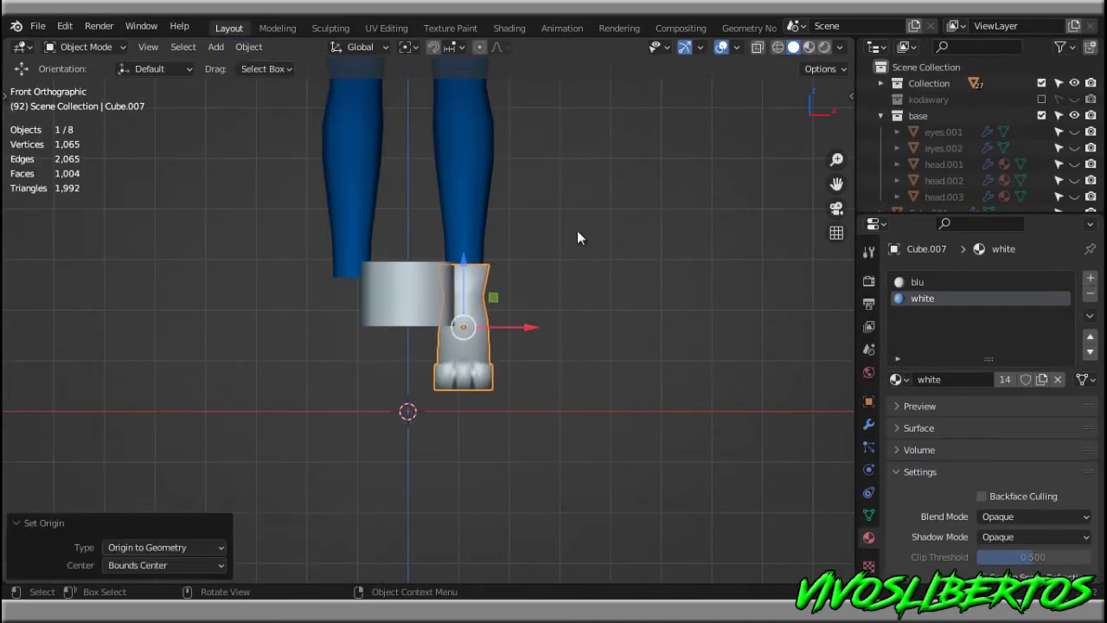
key("n")
key("BackSpace")
key("alt+a")
Add a Mirror modifier to the hip frill
mouse_move(415, 138)
middle_mouse_down("shift")
mouse_move(421, 203)
mouse_move(488, 427)
middle_mouse_up("shift")
left_click(870, 425)
left_click(918, 277)
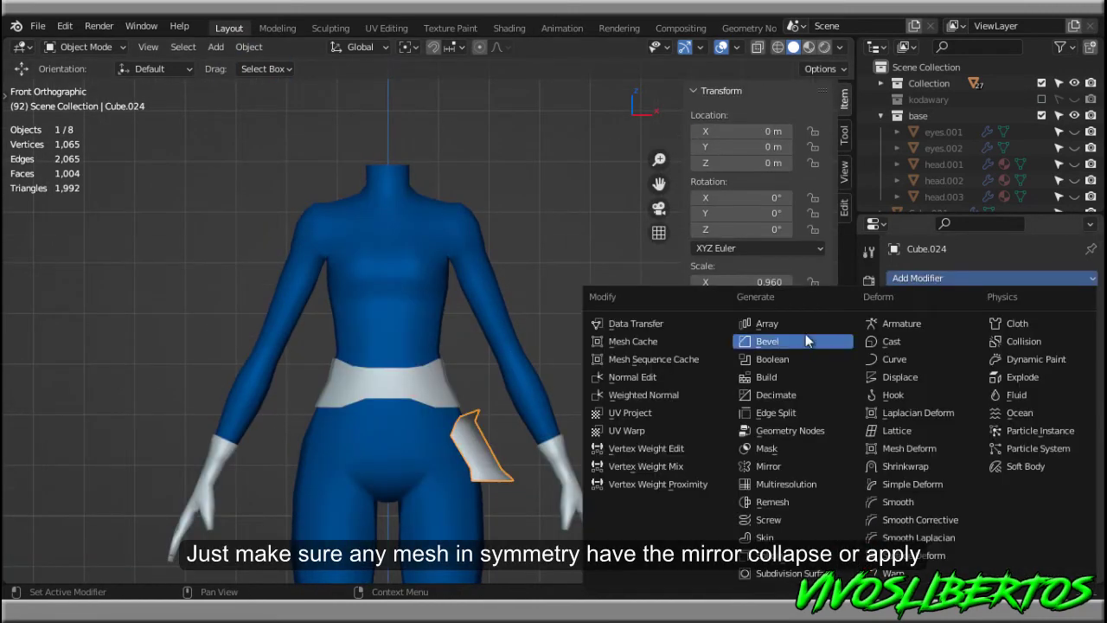
left_click(768, 465)
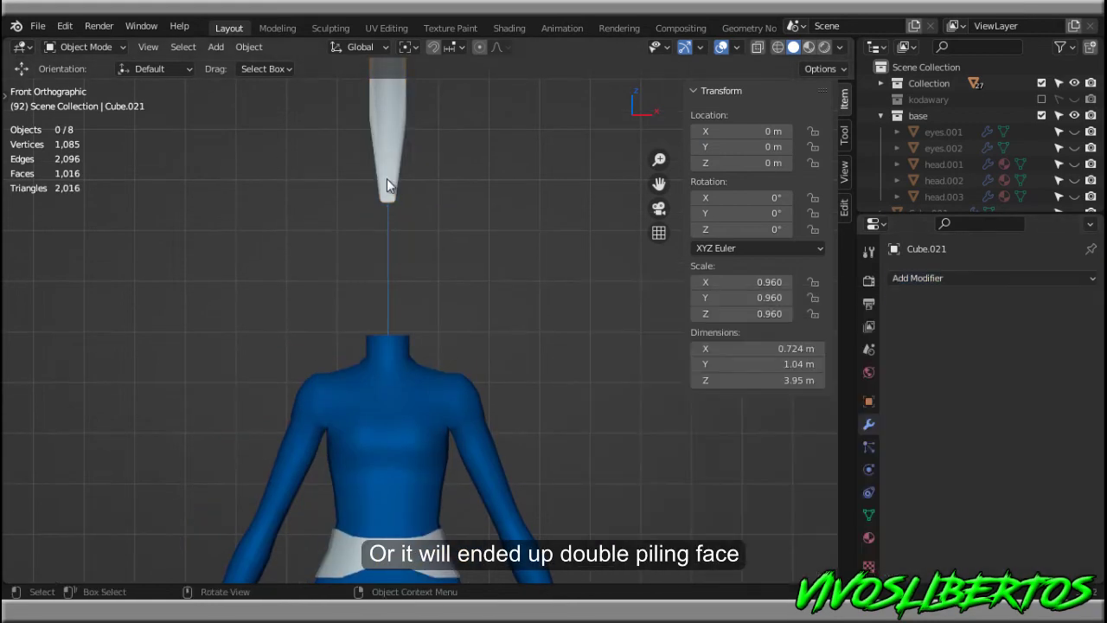
Subdivide the ear and the boot one level each with Ctrl+1, then save
left_click(388, 186)
key("ctrl+1")
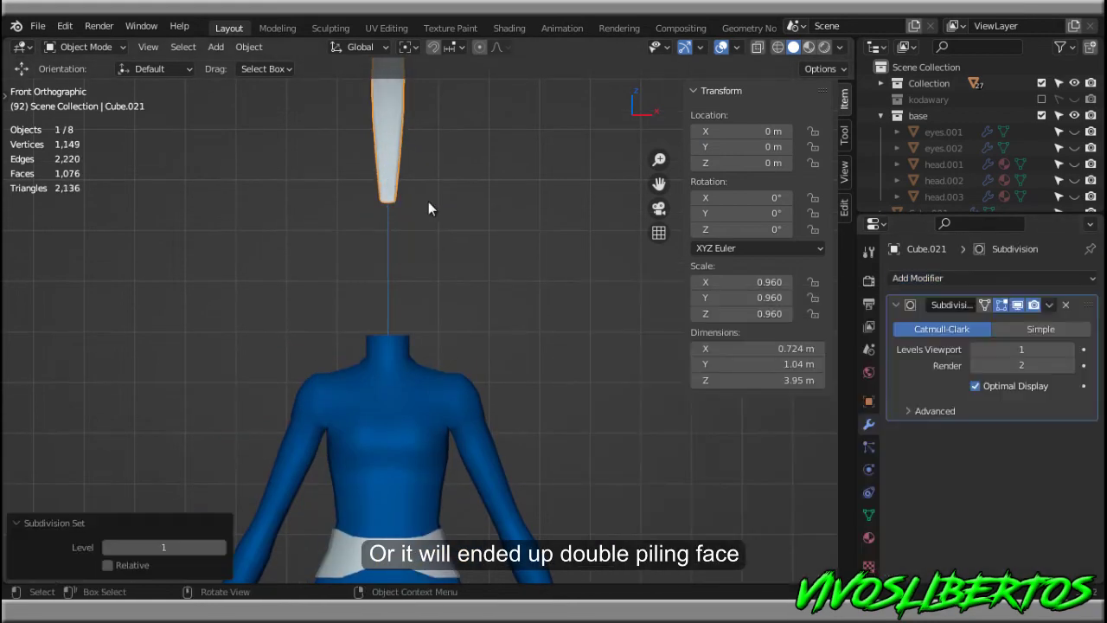
mouse_move(587, 368)
middle_mouse_down("shift")
mouse_move(516, 290)
mouse_move(484, 216)
middle_mouse_up("shift")
left_click(396, 426)
key("ctrl+1")
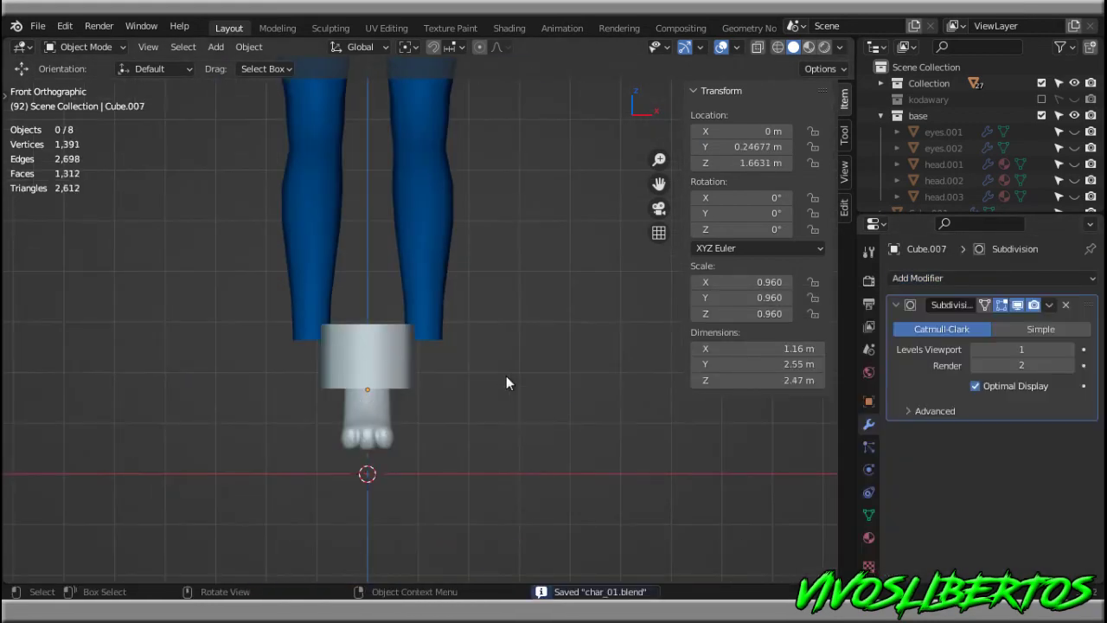
key("ctrl+s")
scroll(506, 241, "down", 2)
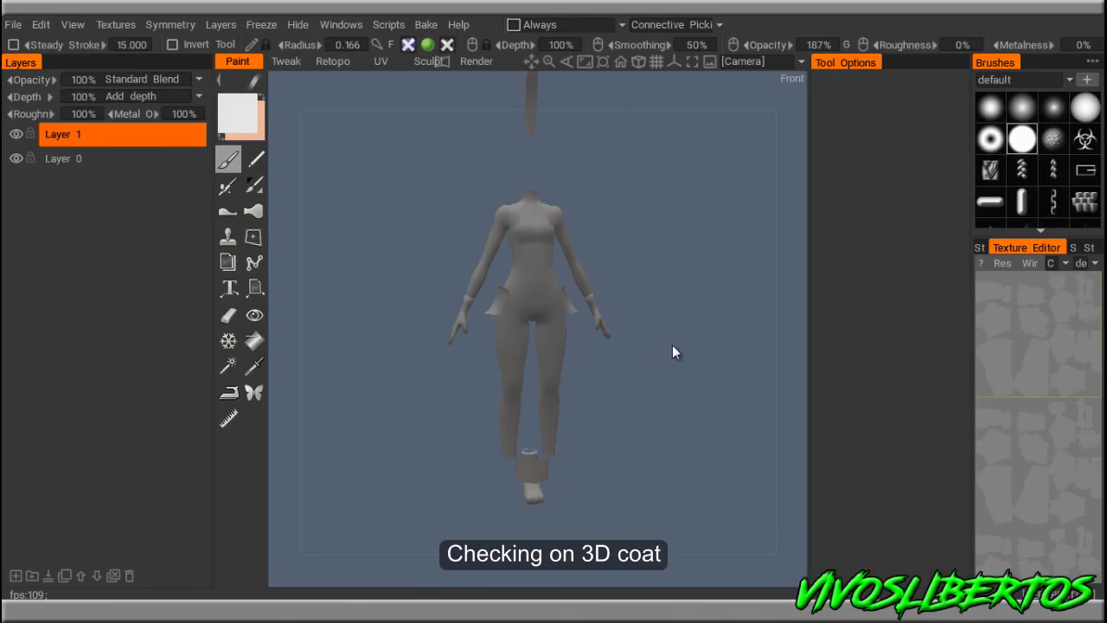
Tick X-Axis symmetry, orbit the character to a front view, and widen the viewport
scroll(554, 292, "up", 3)
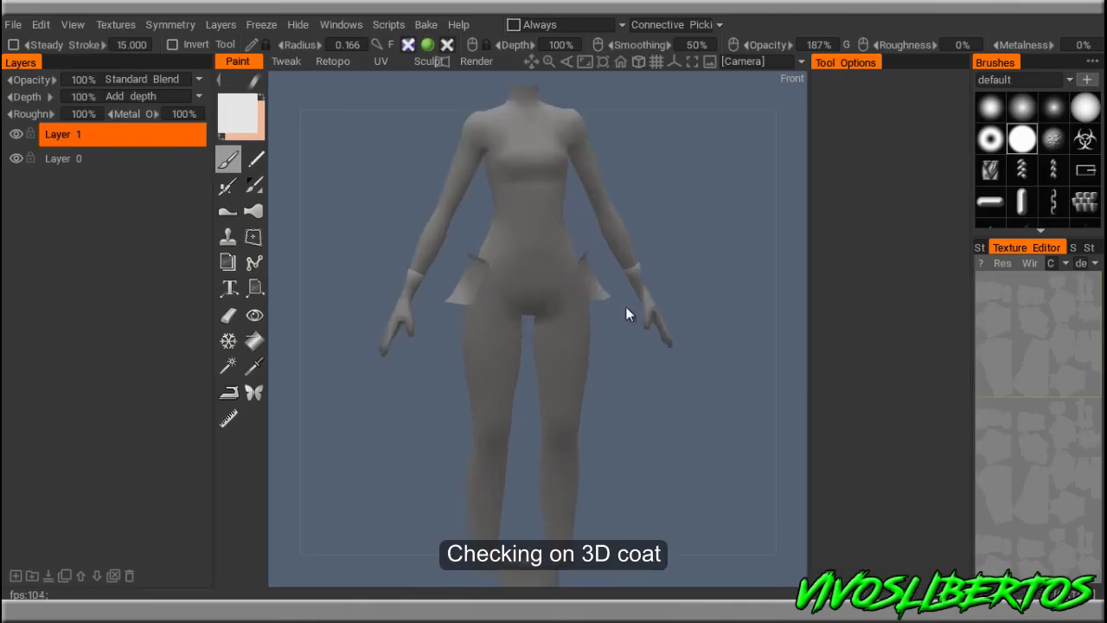
key("s")
left_click(529, 357)
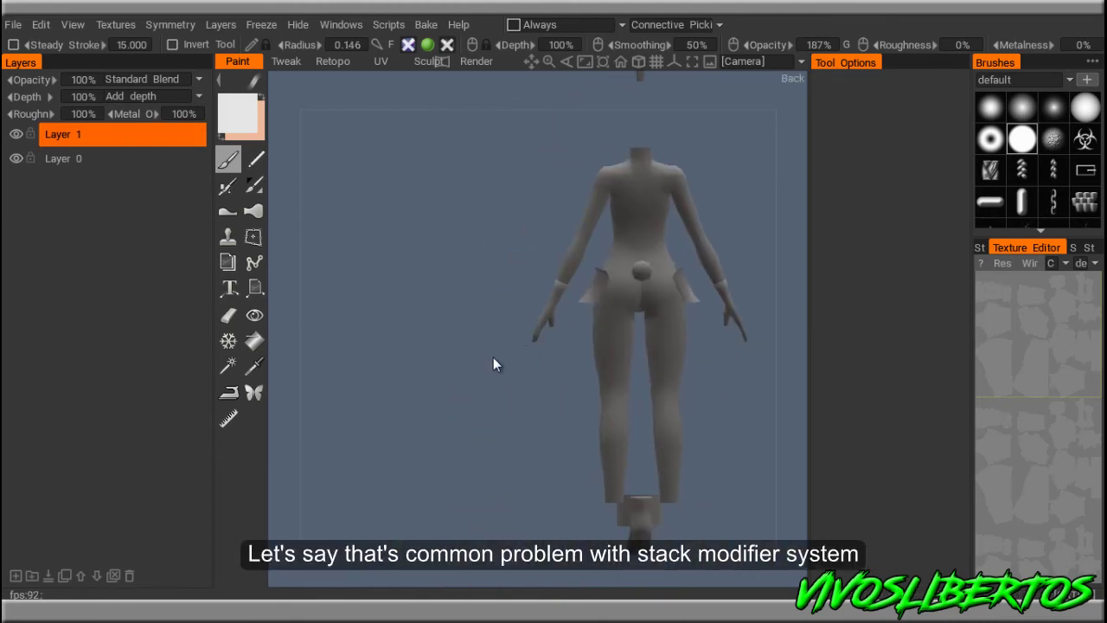
left_click_drag(493, 364, 754, 381)
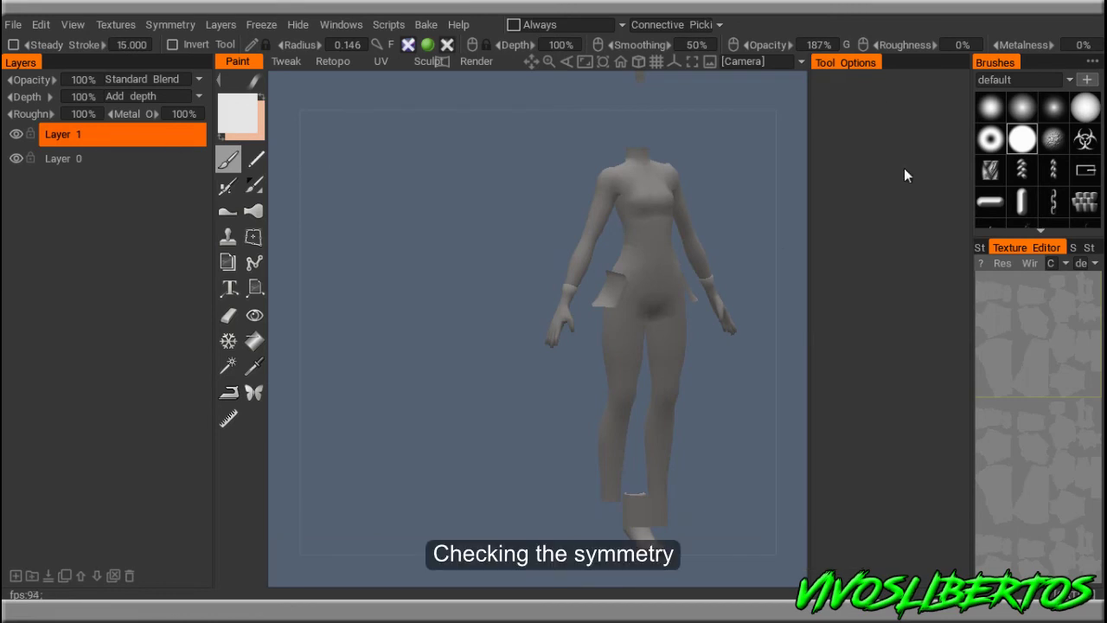
left_click_drag(808, 191, 892, 191)
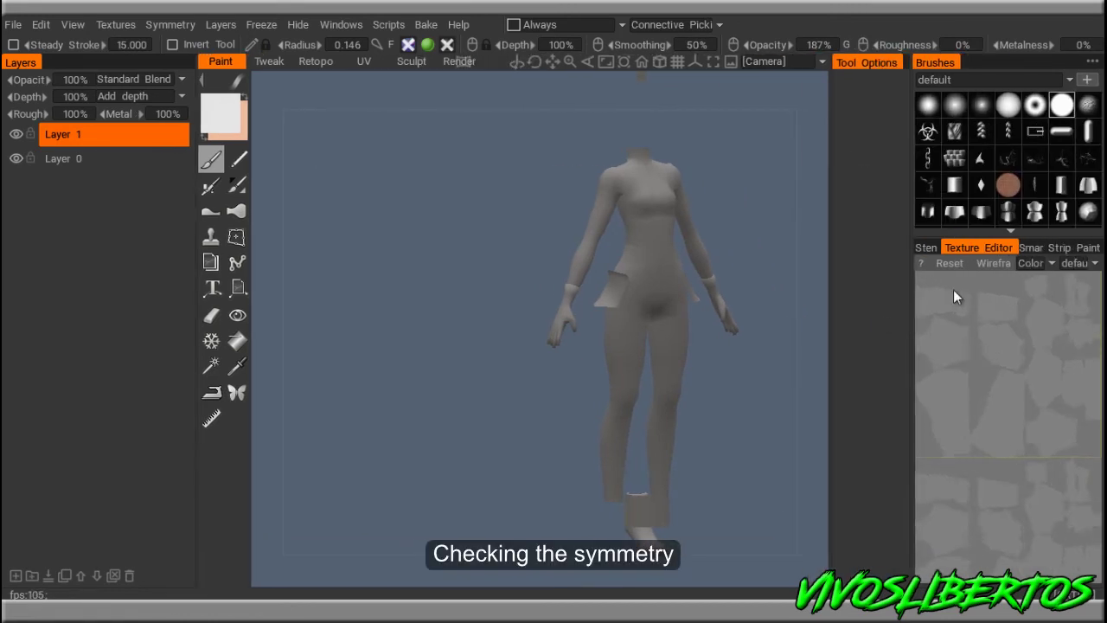
Rename Cube.007, Cube.014 and Cube.015 to boots, body and hand
left_click(1087, 258)
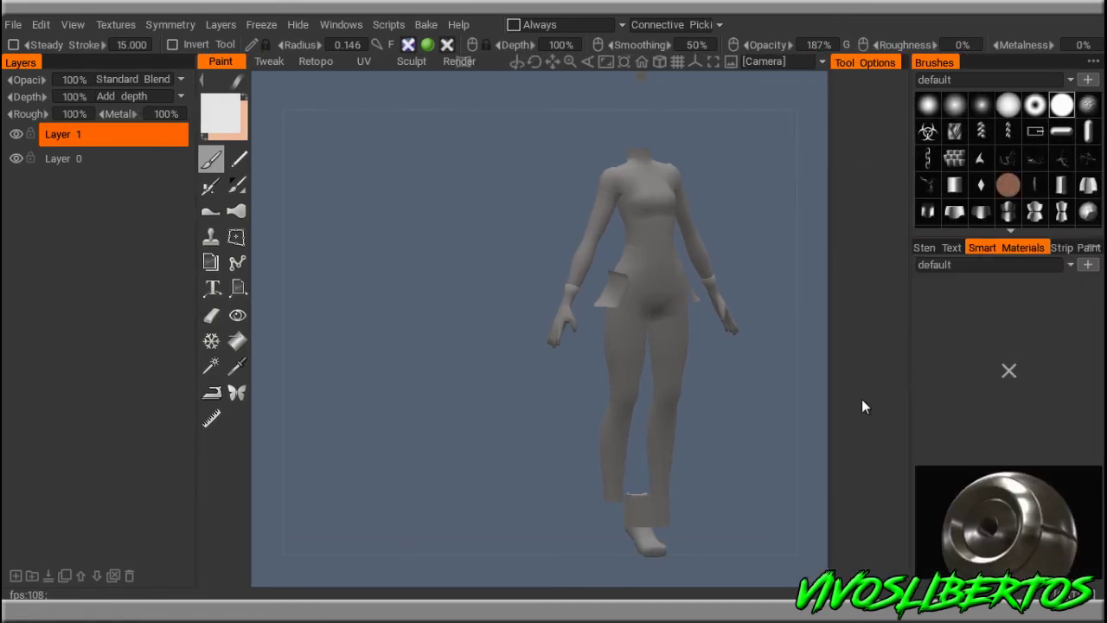
left_click_drag(910, 384, 835, 383)
left_click(1068, 248)
double_click(906, 266)
type("boots")
key("Return")
double_click(906, 282)
type("body")
key("Return")
double_click(899, 297)
type("hand")
key("Return")
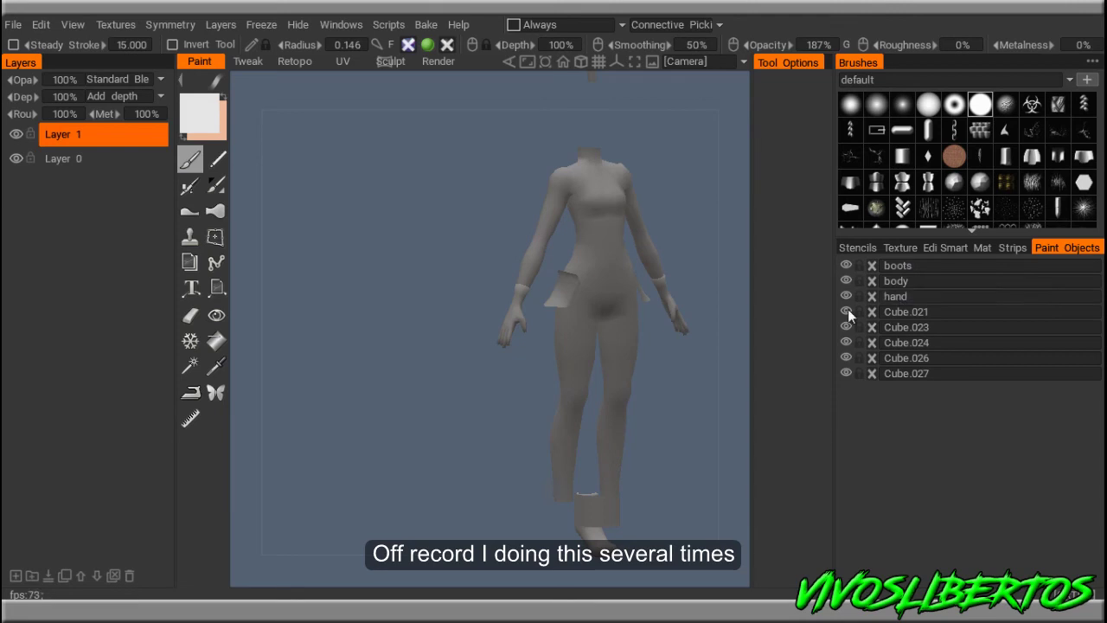
Rename Cube.021, Cube.023 and Cube.024 to ear, tail and skirt
mouse_move(736, 329)
left_mouse_down()
mouse_move(561, 341)
mouse_move(744, 311)
left_mouse_up()
double_click(890, 312)
type("ear")
key("Return")
double_click(899, 330)
type("tail")
key("Return")
double_click(900, 343)
type("skirt")
key("Return")
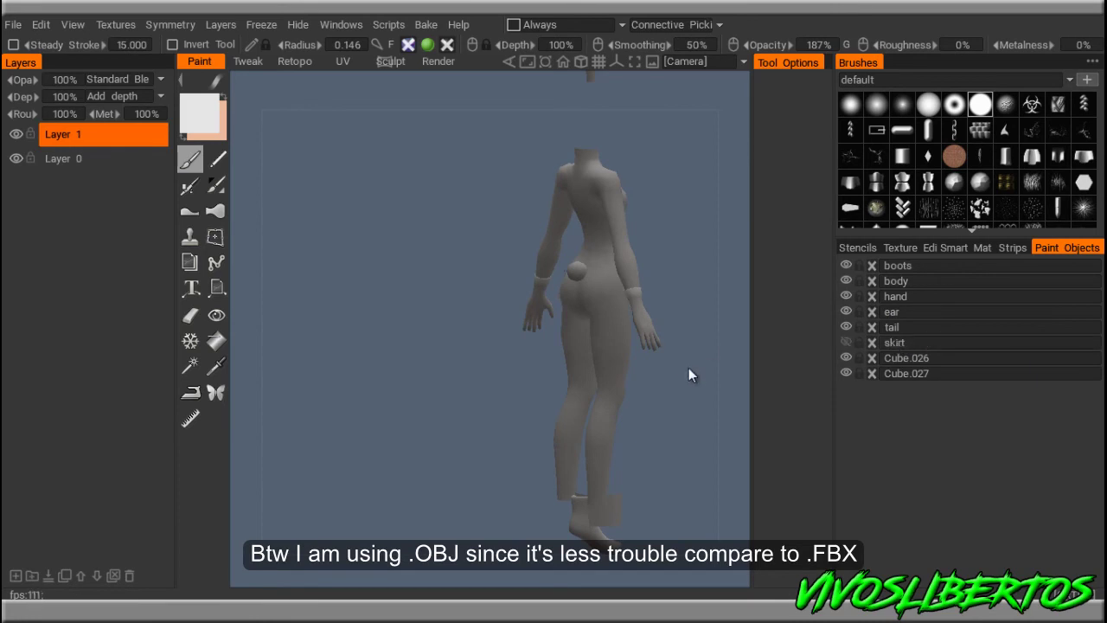
Rename Cube.026 to belt and Cube.027 to frill
left_click_drag(687, 367, 839, 335)
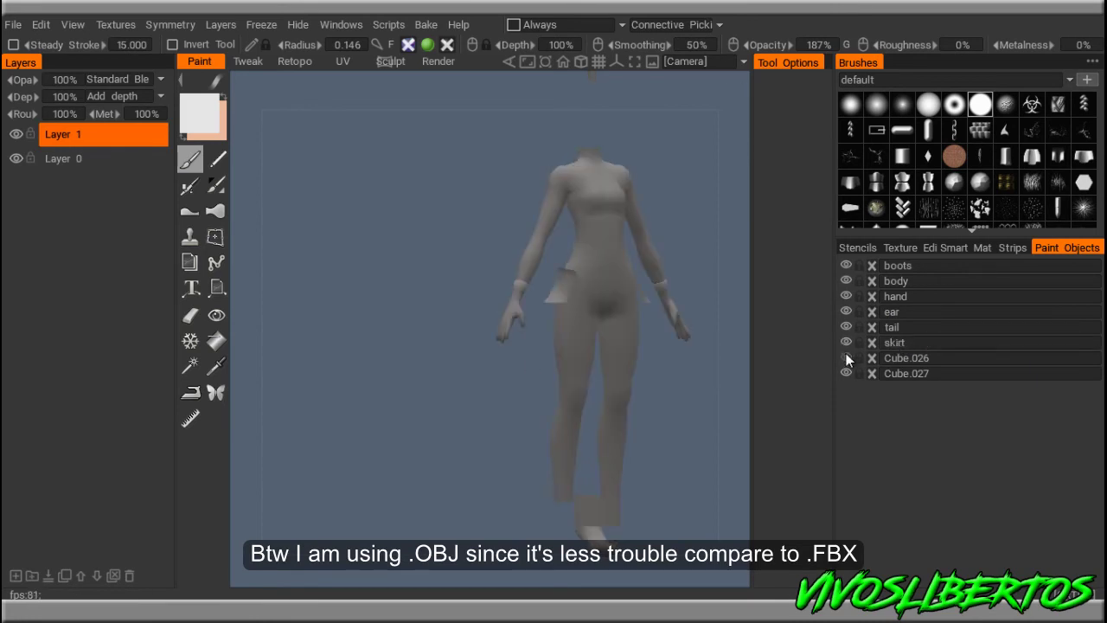
double_click(896, 357)
type("suspend")
key("BackSpace")
key("BackSpace")
key("BackSpace")
type("belt")
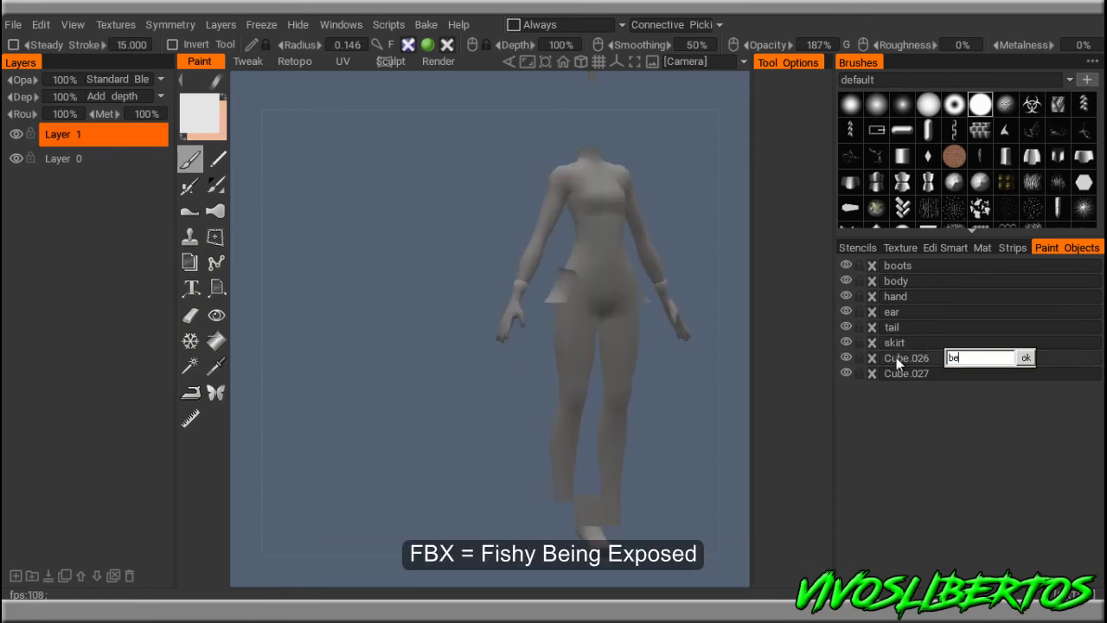
key("Return")
double_click(908, 374)
type("frill")
key("Return")
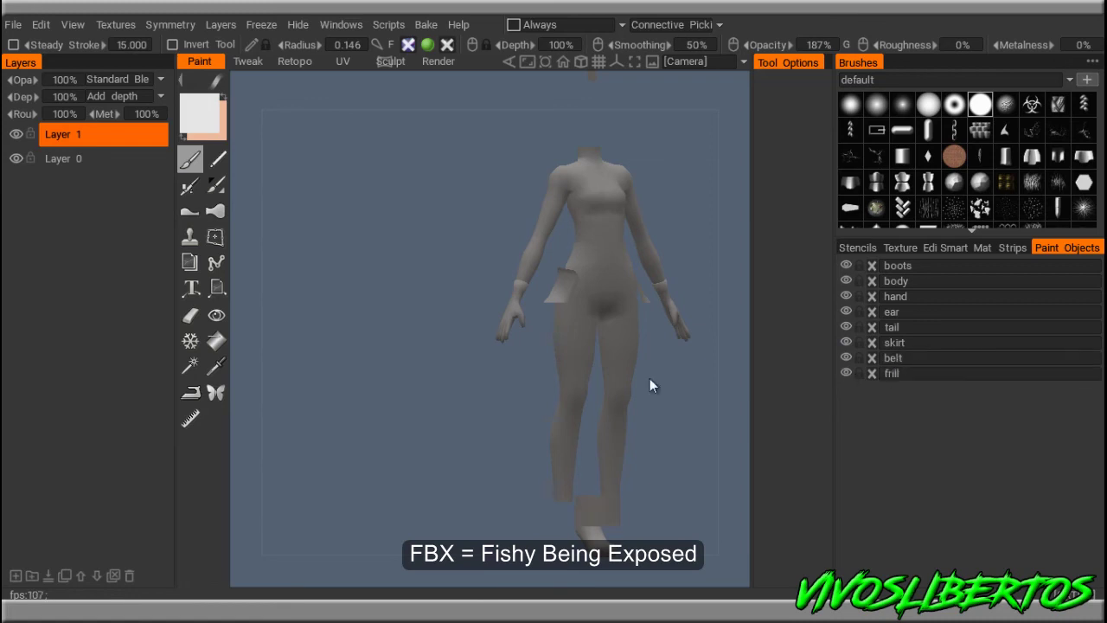
Hide the side panels and show the wireframe over the front-facing model
mouse_move(451, 360)
left_mouse_down()
mouse_move(414, 399)
mouse_move(714, 399)
left_mouse_up()
key("Tab")
key("w")
scroll(726, 261, "up", 3)
scroll(920, 383, "up", 2)
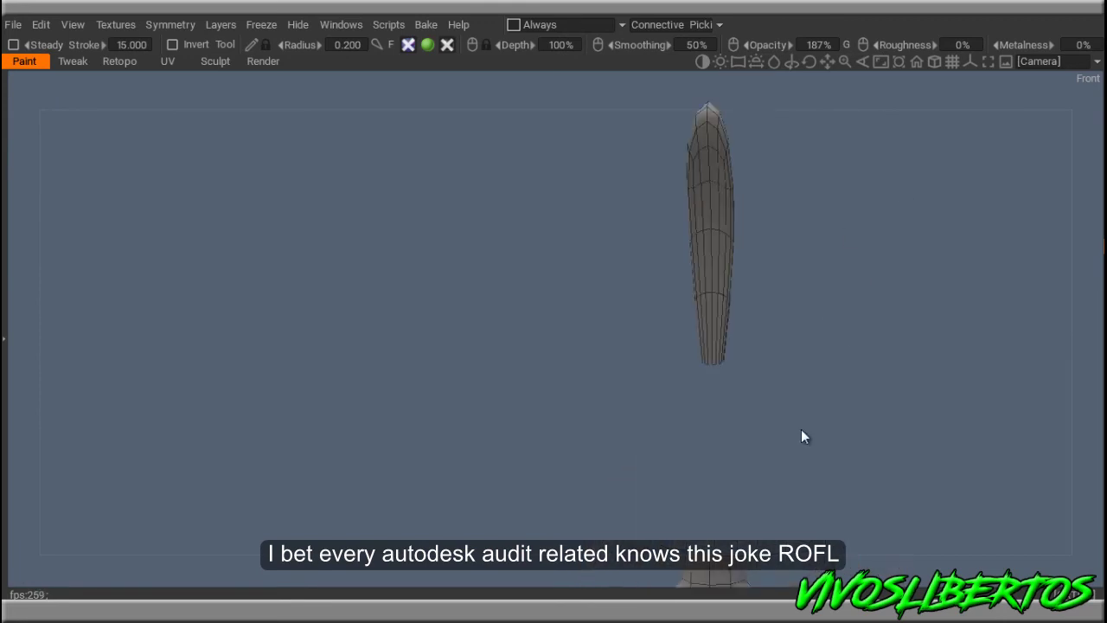
Pan and zoom over the wireframe legs and foot, then orbit to a higher view
middle_click_drag(823, 321, 638, 366)
middle_click_drag(676, 303, 730, 339)
scroll(548, 199, "up", 3)
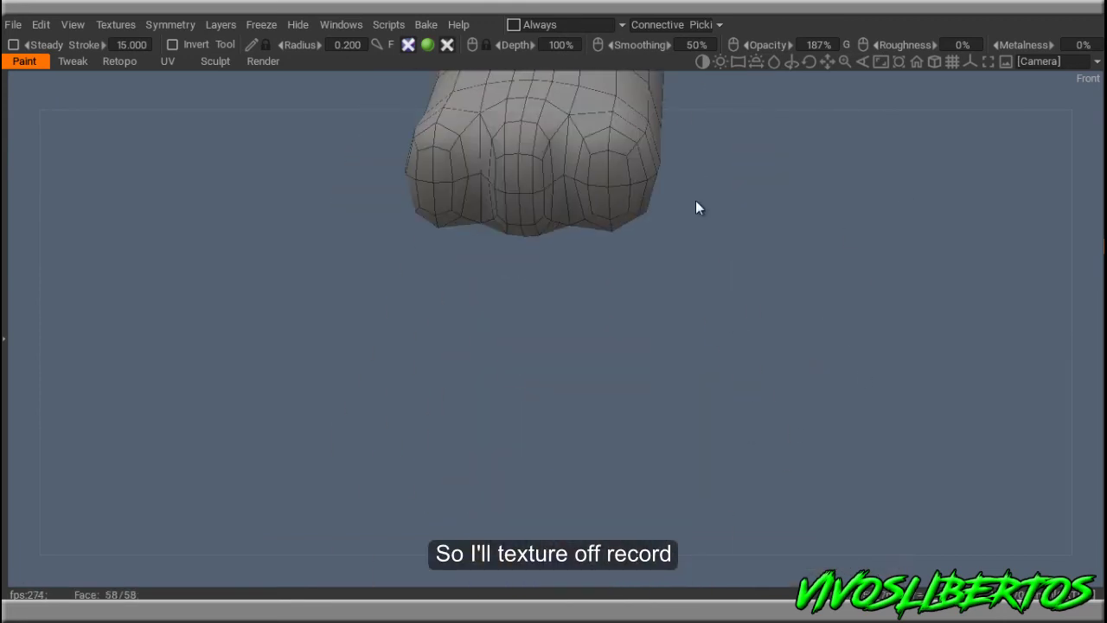
middle_click_drag(548, 198, 574, 323)
scroll(714, 207, "down", 3)
scroll(679, 316, "down", 2)
scroll(679, 316, "down", 3)
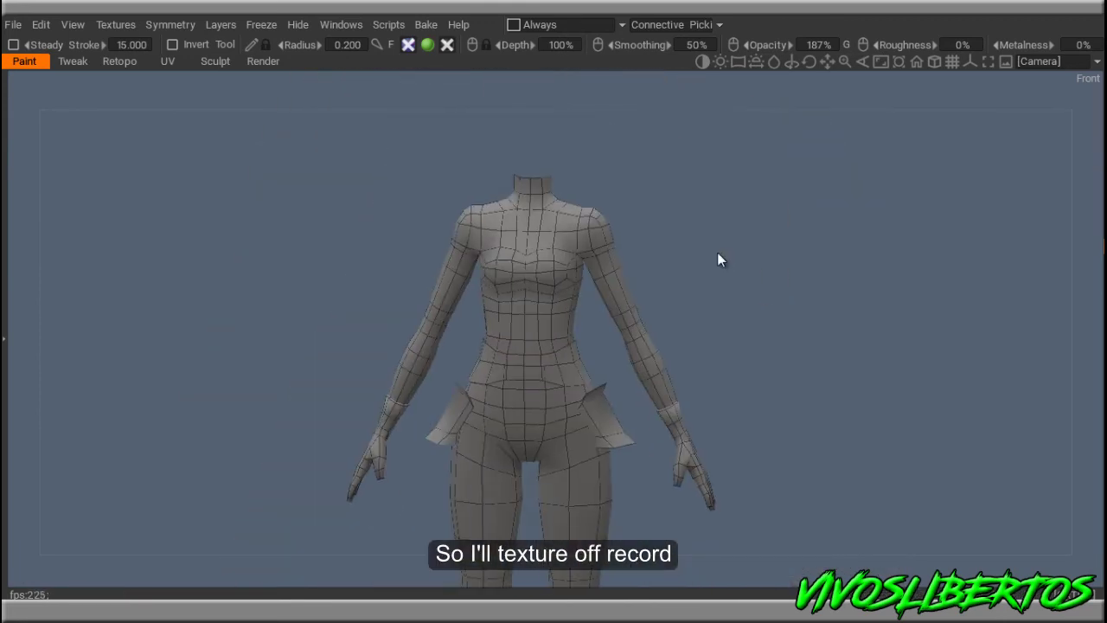
scroll(683, 247, "down", 2)
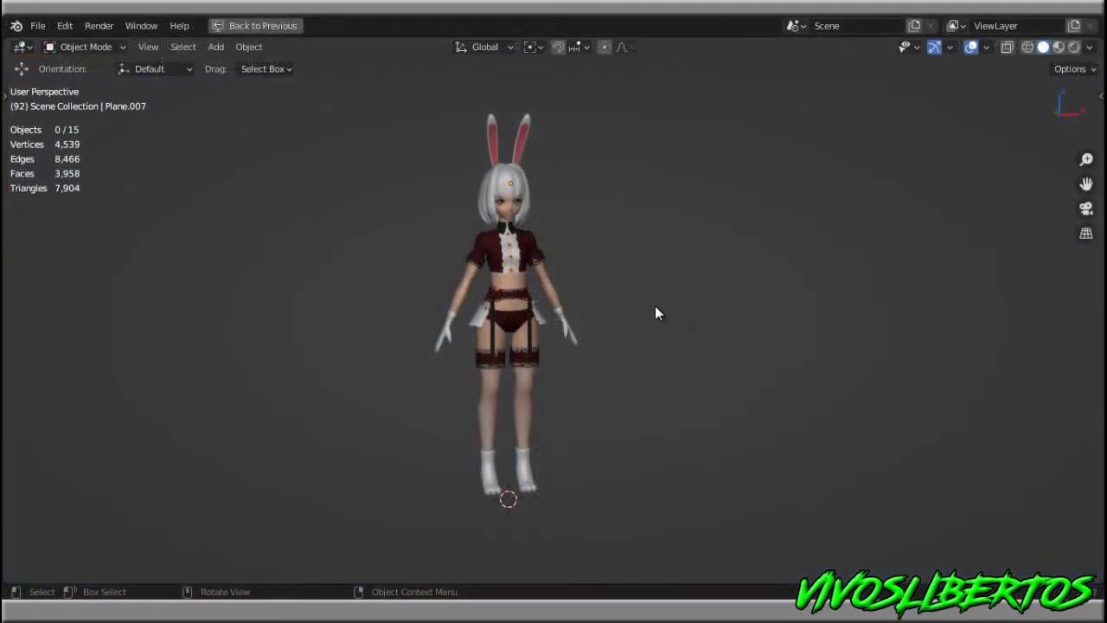
mouse_move(655, 307)
middle_mouse_down()
mouse_move(731, 374)
mouse_move(686, 330)
mouse_move(781, 328)
mouse_move(586, 346)
middle_mouse_up()
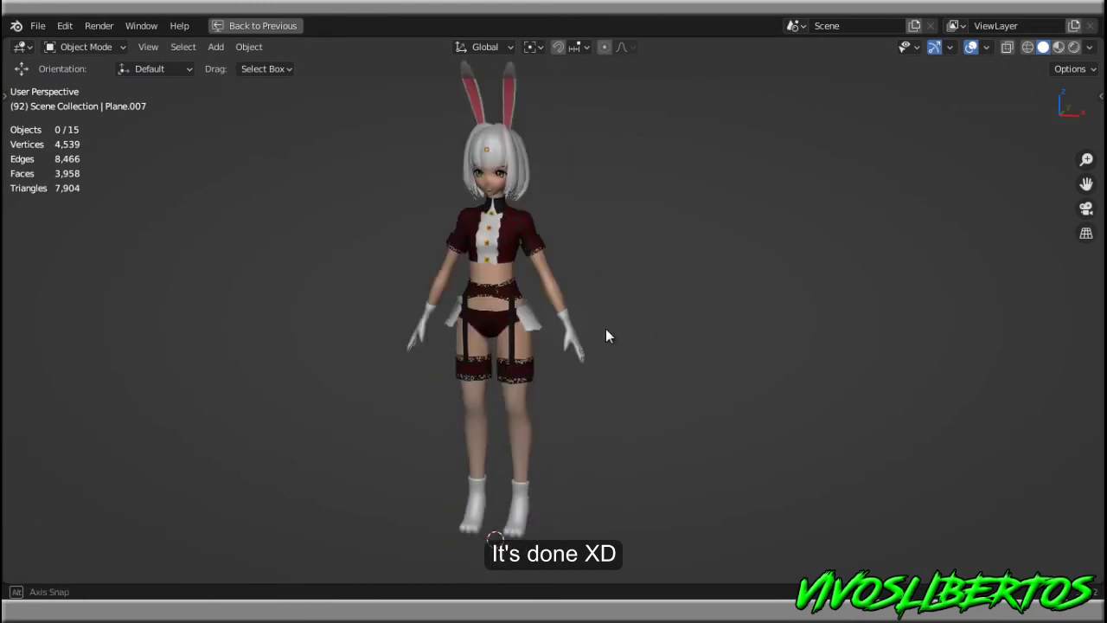
Restore the side panels, select the gloves to confirm their Mirror modifier, then maximize the view
scroll(725, 358, "up", 2)
scroll(728, 350, "up", 3)
scroll(727, 350, "up", 3)
scroll(769, 380, "down", 5)
scroll(683, 383, "up", 1)
scroll(605, 364, "up", 4)
key("ctrl+space")
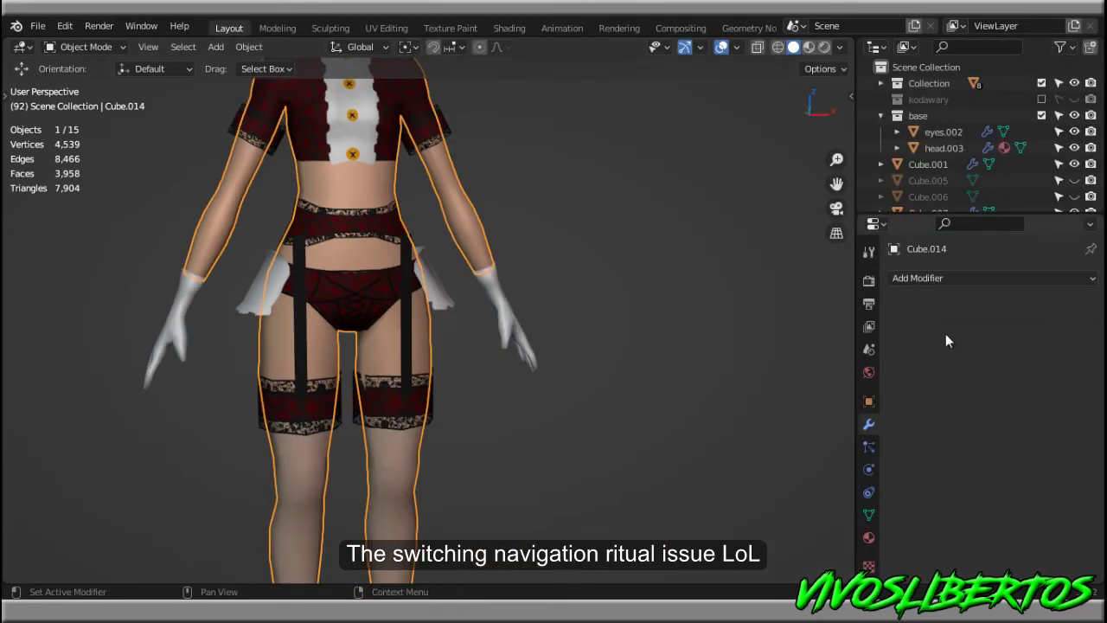
left_click(510, 320)
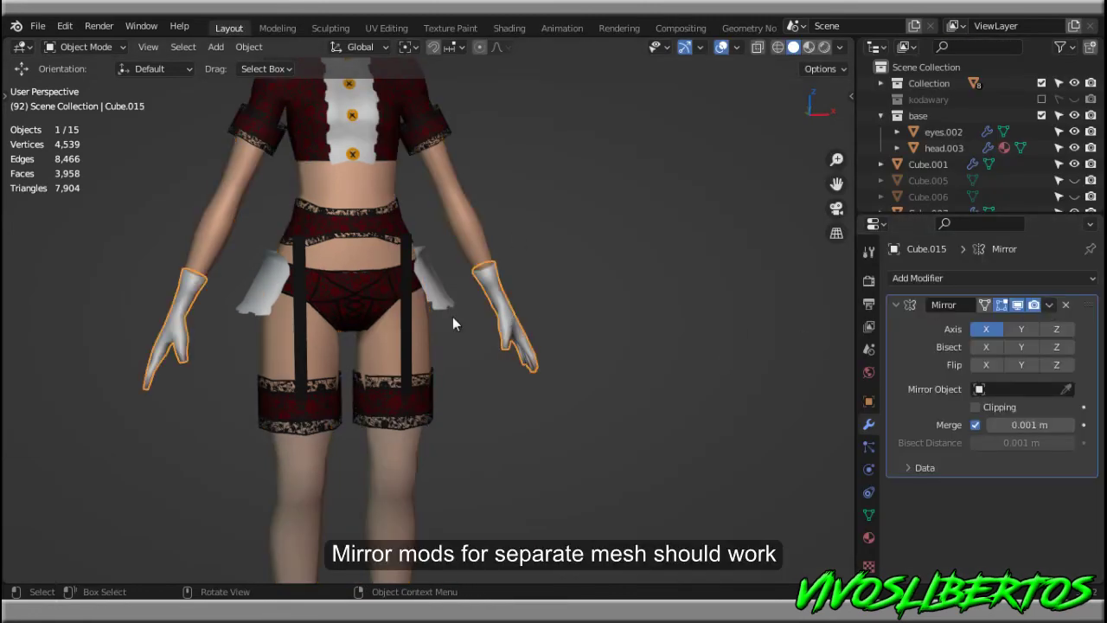
left_click(598, 328)
scroll(597, 329, "down", 4)
scroll(597, 328, "up", 1)
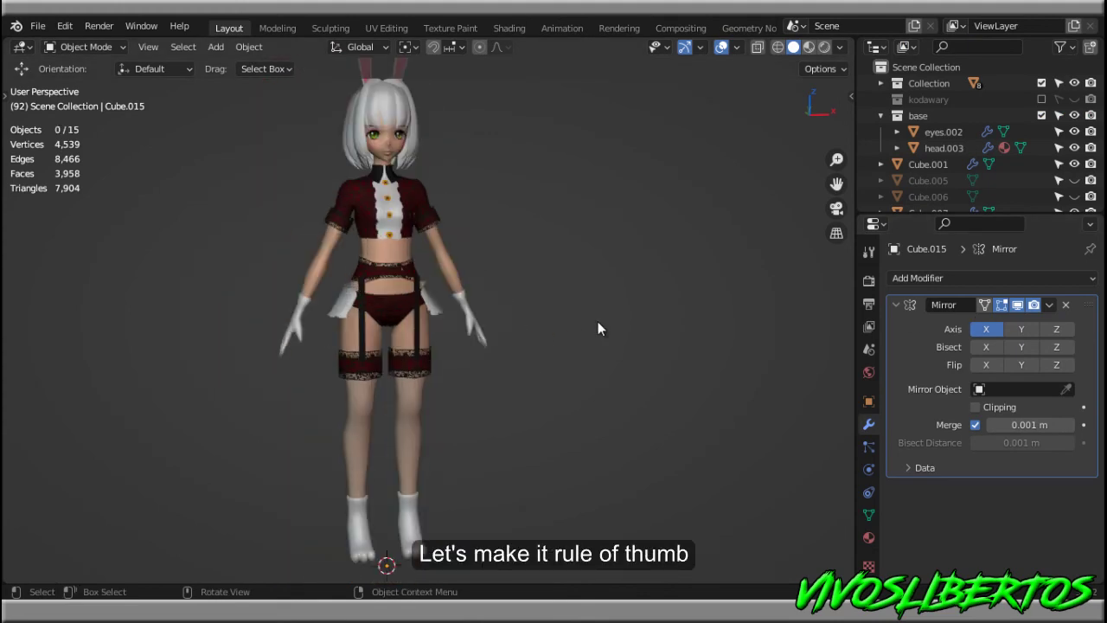
key("ctrl+space")
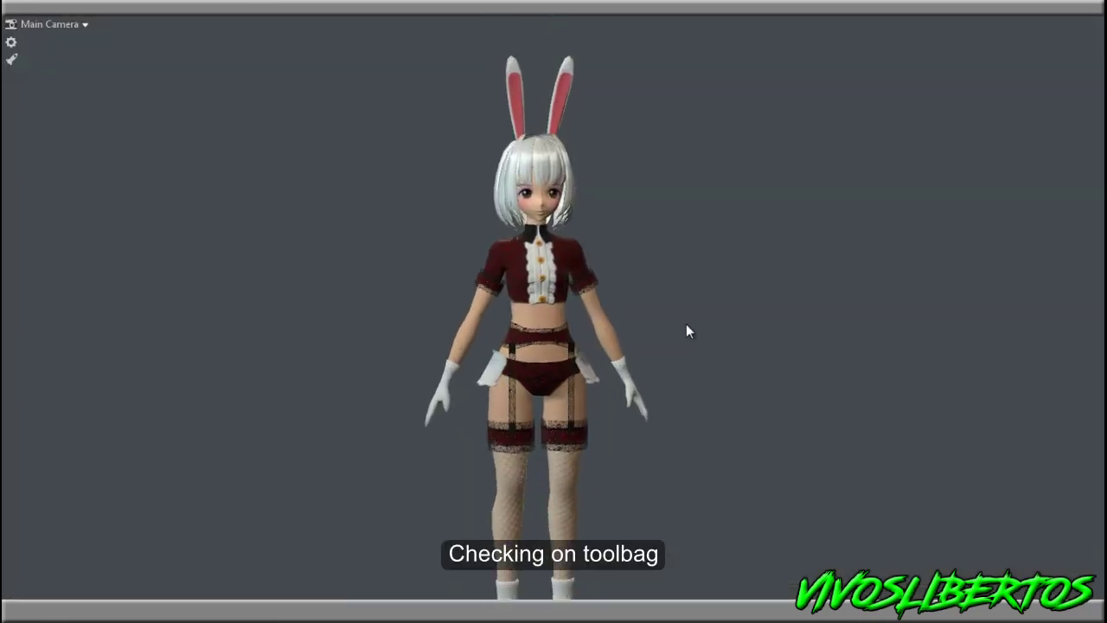
scroll(721, 248, "up", 3)
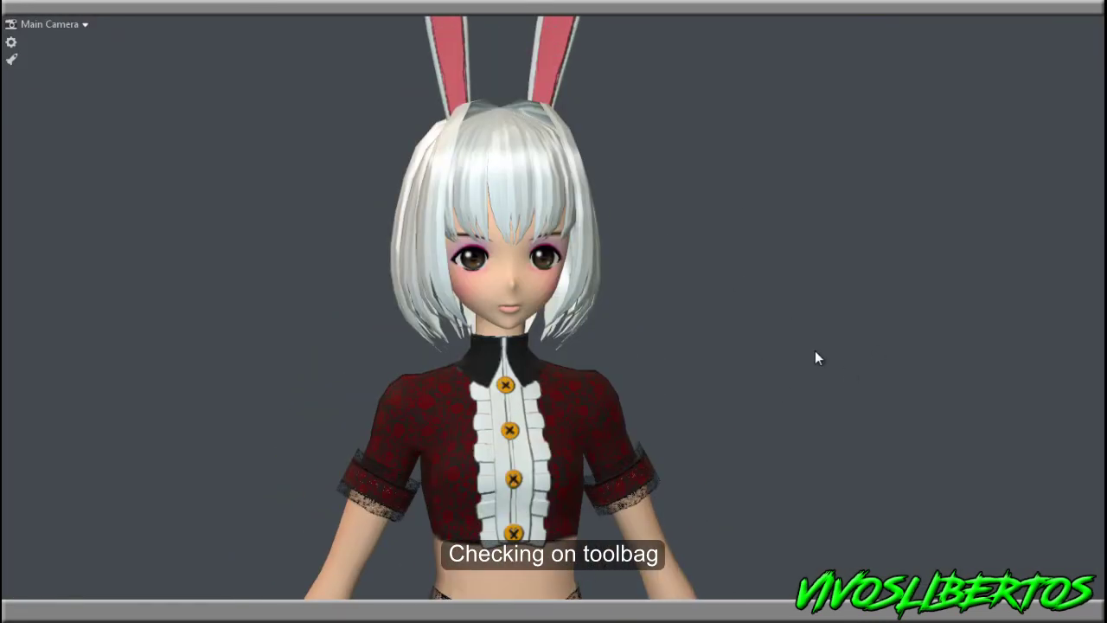
mouse_move(815, 350)
left_mouse_down()
mouse_move(607, 309)
mouse_move(620, 378)
mouse_move(793, 239)
mouse_move(591, 359)
mouse_move(859, 401)
left_mouse_up()
scroll(687, 168, "down", 3)
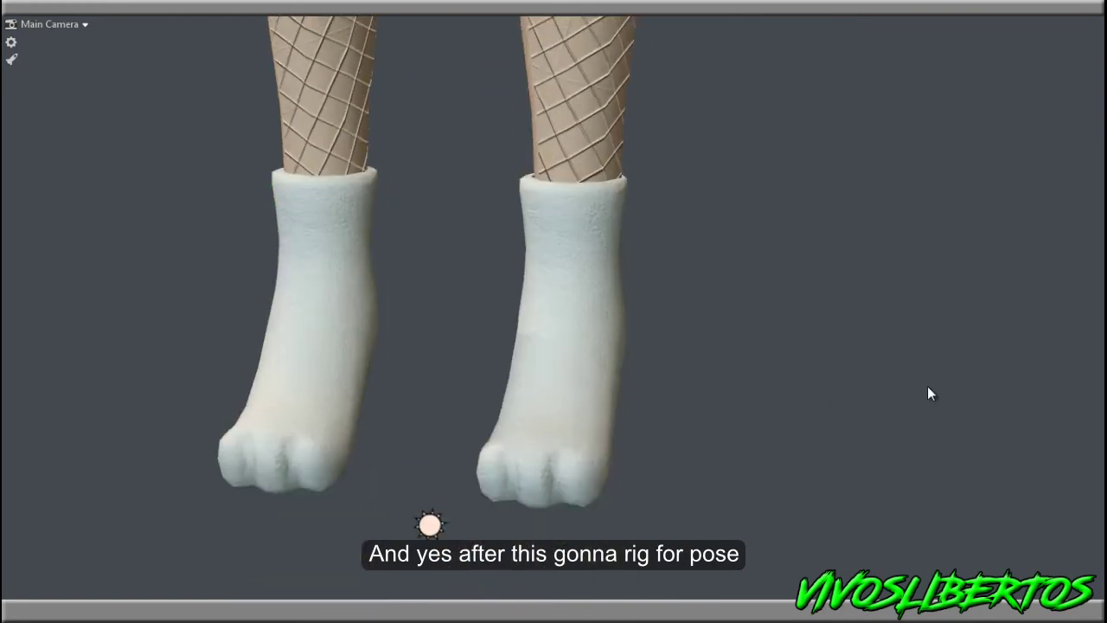
scroll(775, 320, "up", 3)
left_click_drag(742, 325, 789, 276)
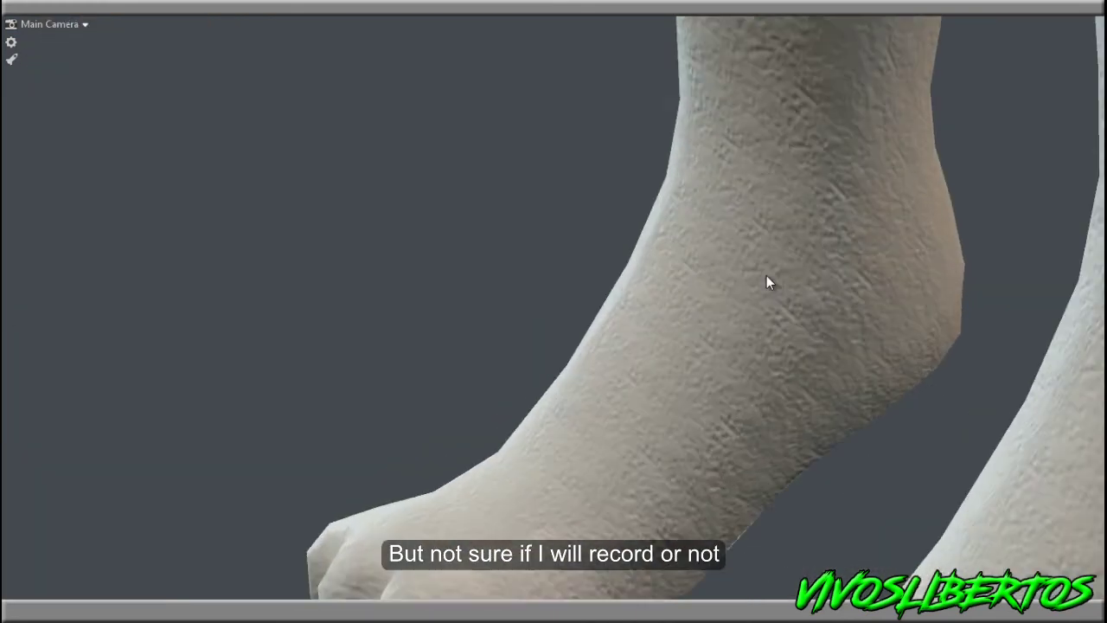